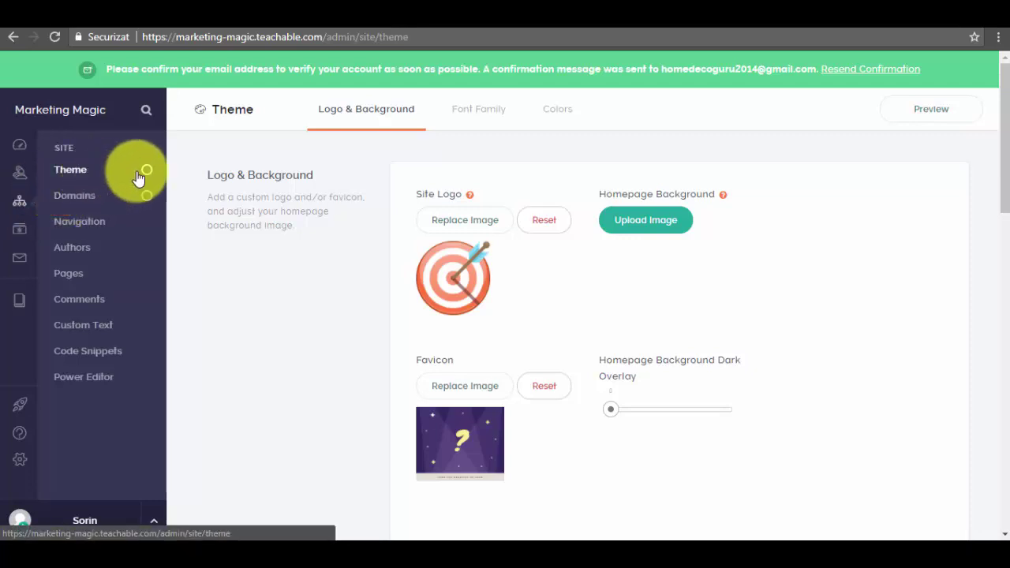
- Review the standard teachable.com subdomain and custom domain options in the site's domain settings, leaving the standard subdomain selected
left_click(88, 203)
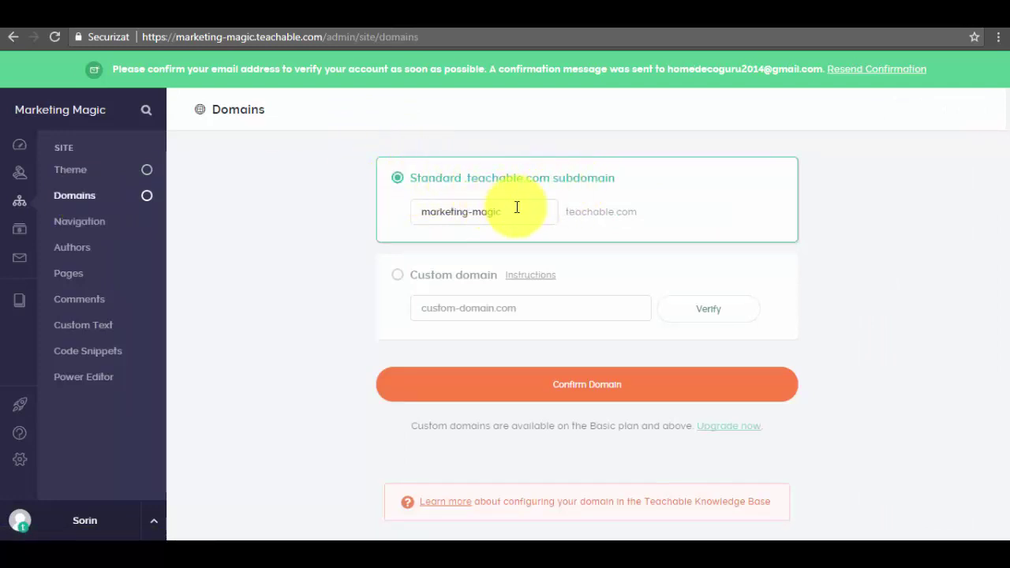
left_click_drag(516, 207, 412, 205)
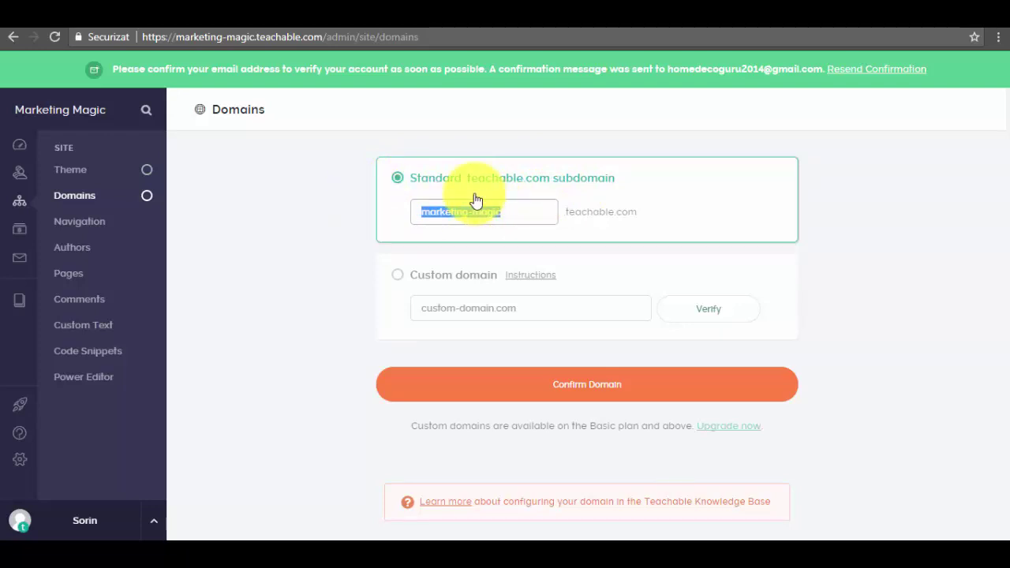
left_click(406, 279)
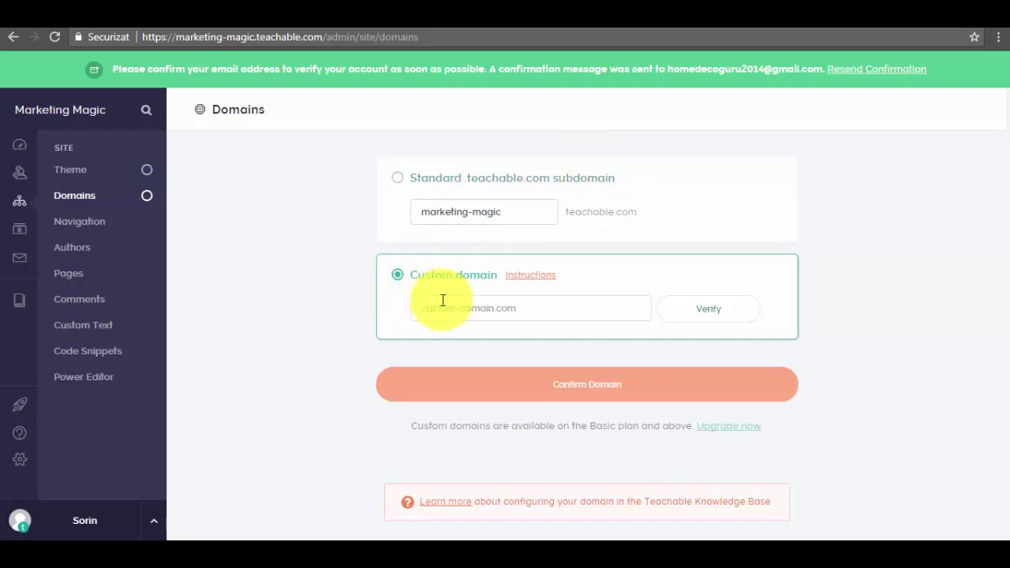
left_click(507, 310)
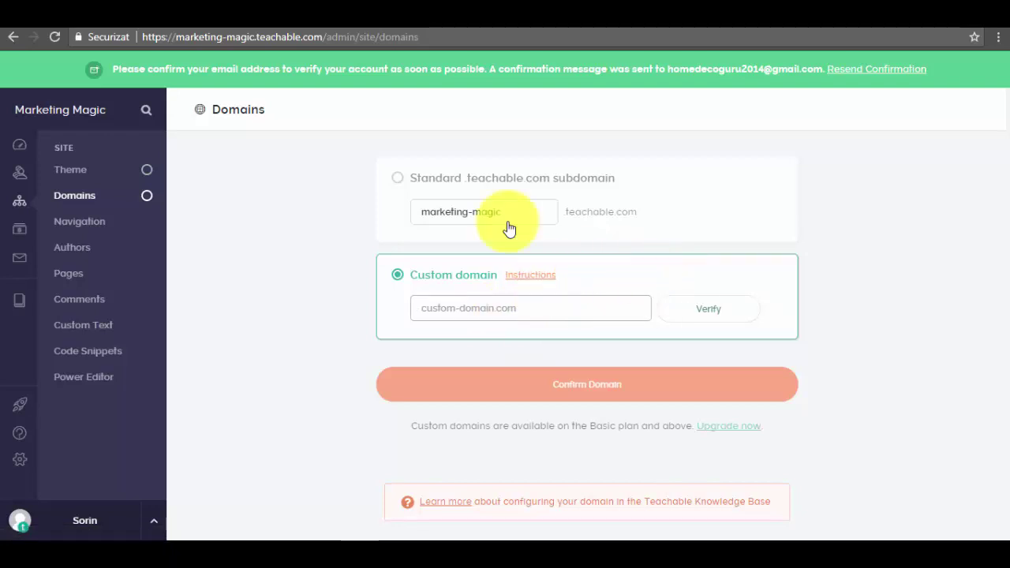
left_click(401, 181)
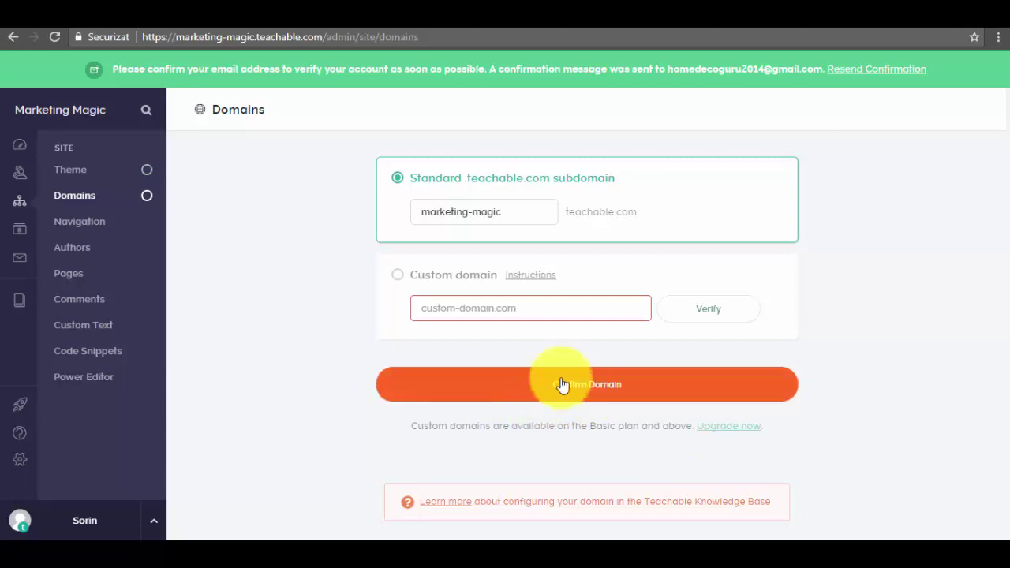
- Examine the homepage settings in the site navigation, including the school's homepage preview and the page choices for logged-in visitors
left_click(83, 224)
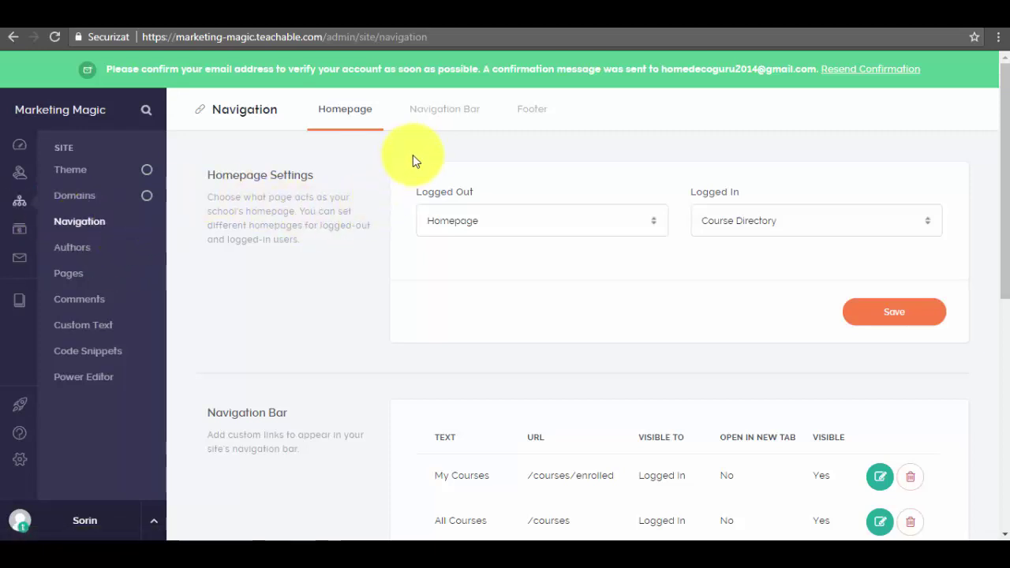
left_click(373, 12)
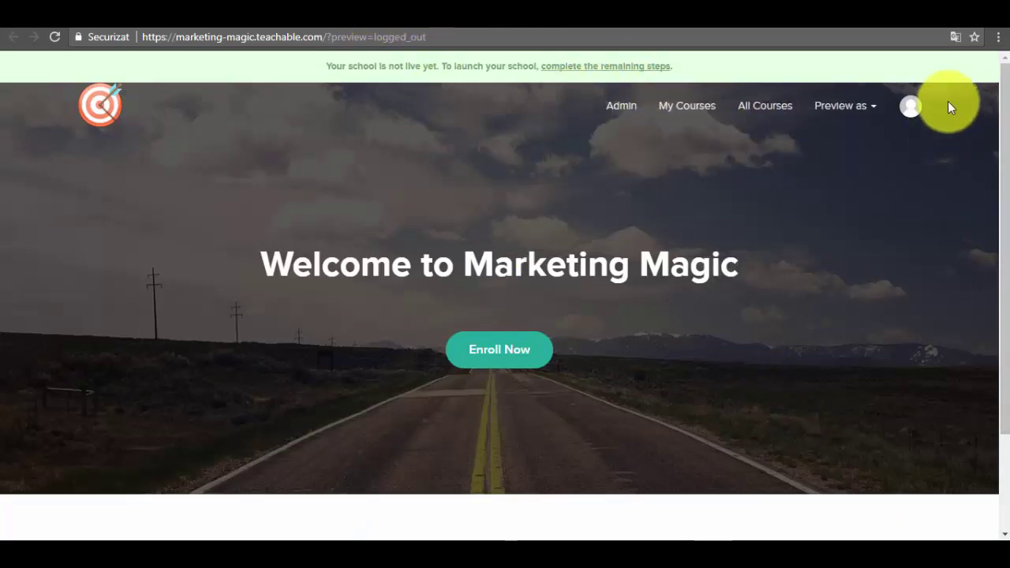
left_click(111, 25)
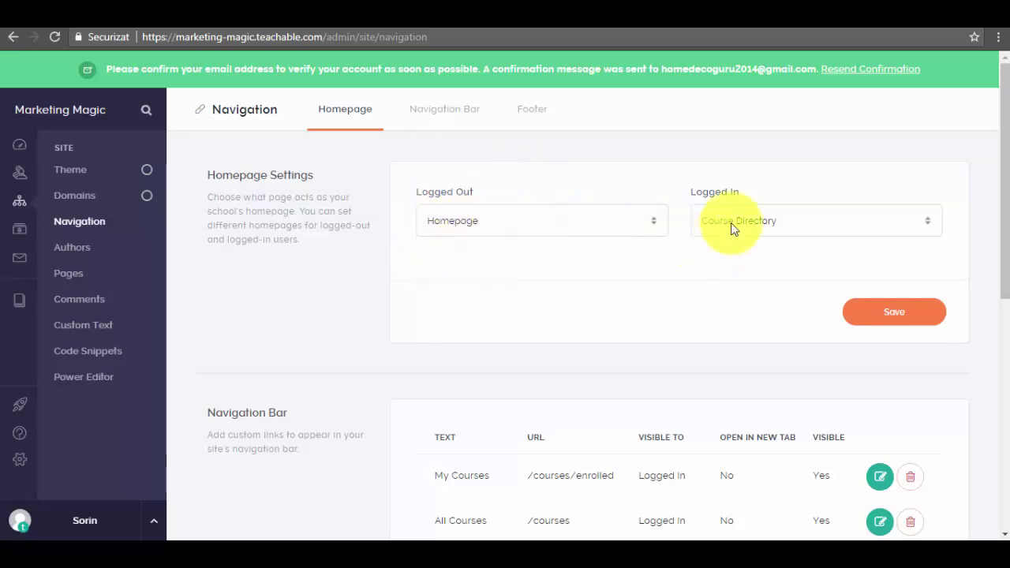
left_click(836, 221)
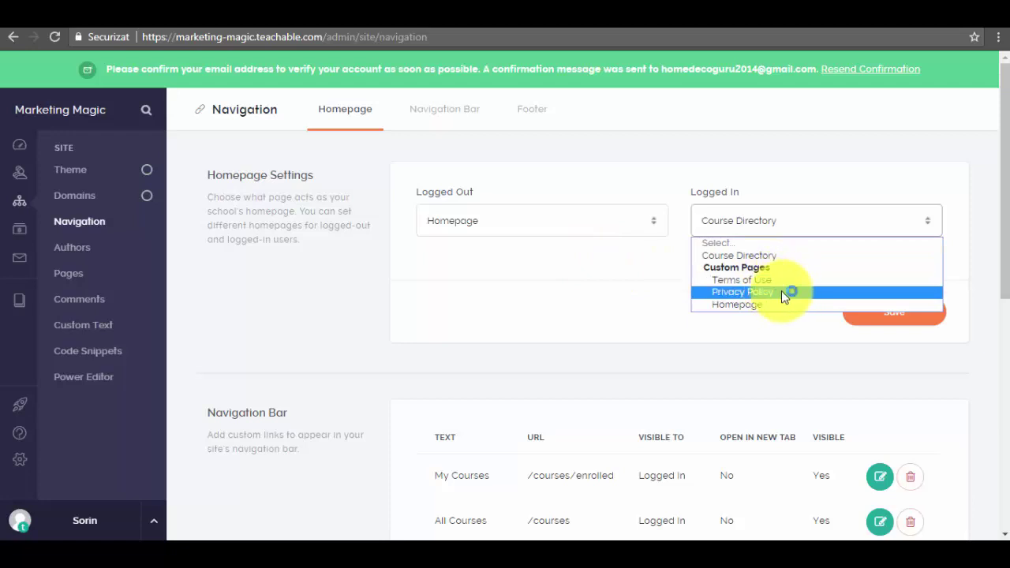
left_click(567, 308)
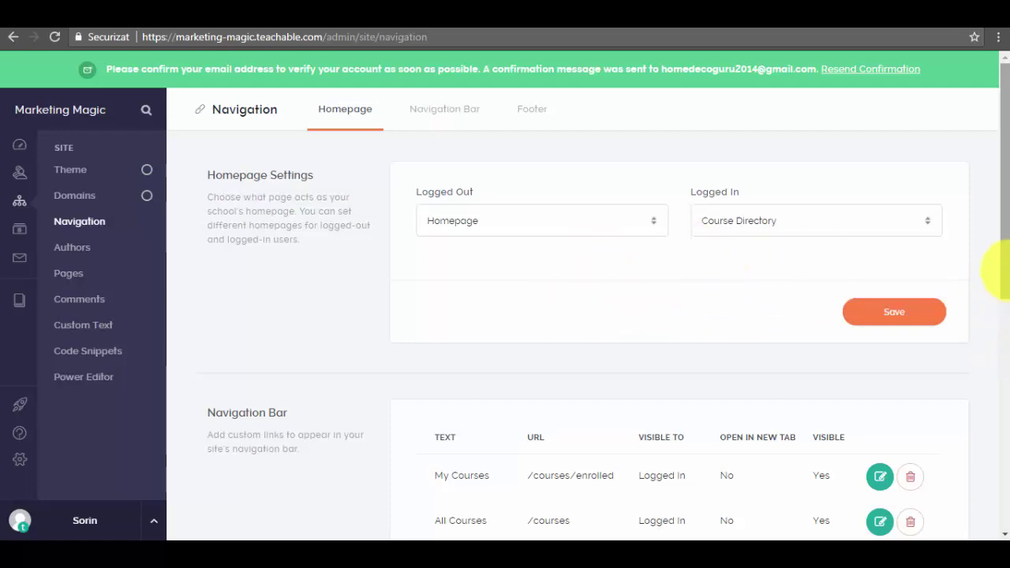
- Start a new navigation bar link with the text "Contact" and set it to open in a new tab
scroll(992, 297, "down", 2)
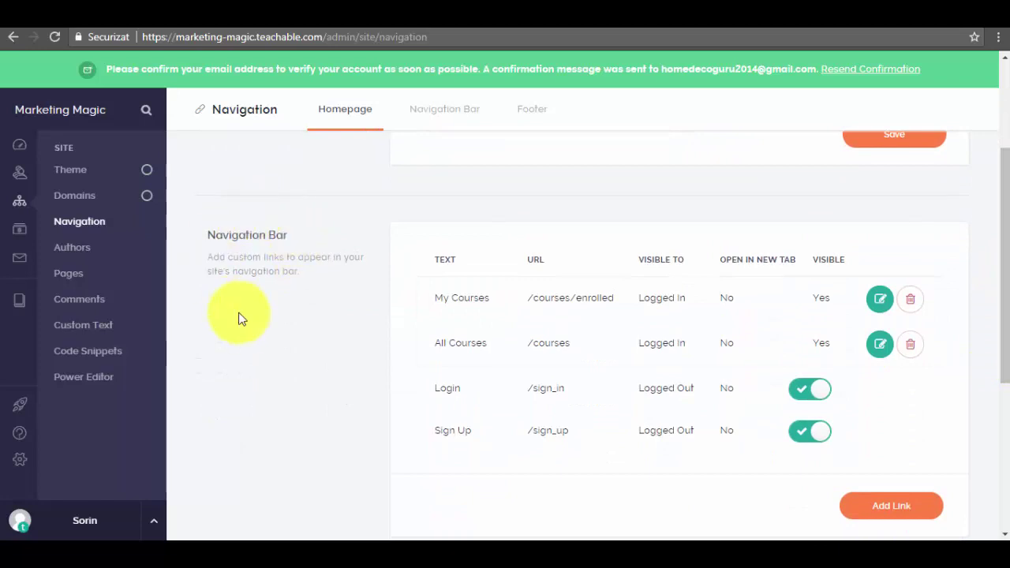
scroll(992, 316, "down", 1)
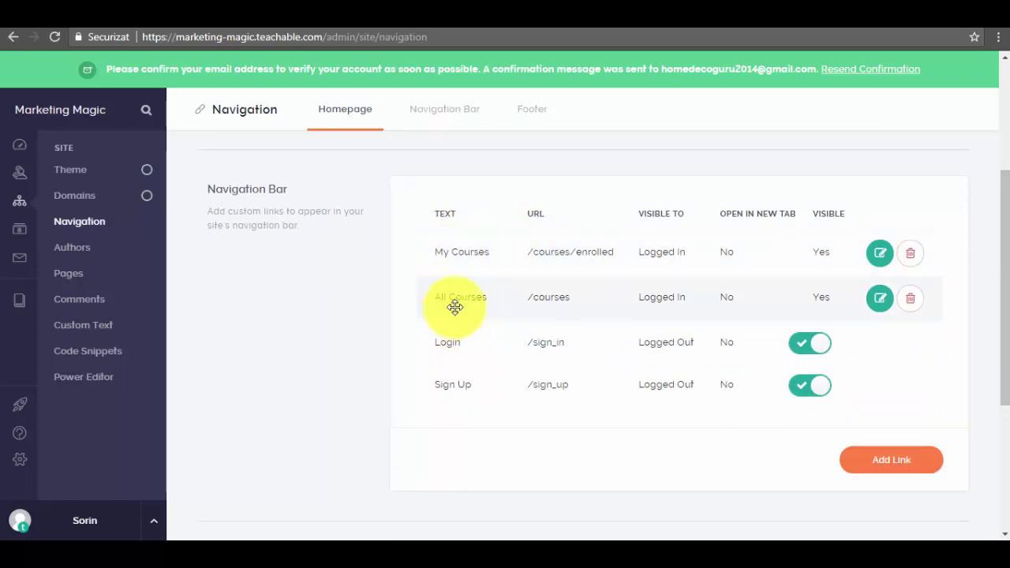
left_click(902, 466)
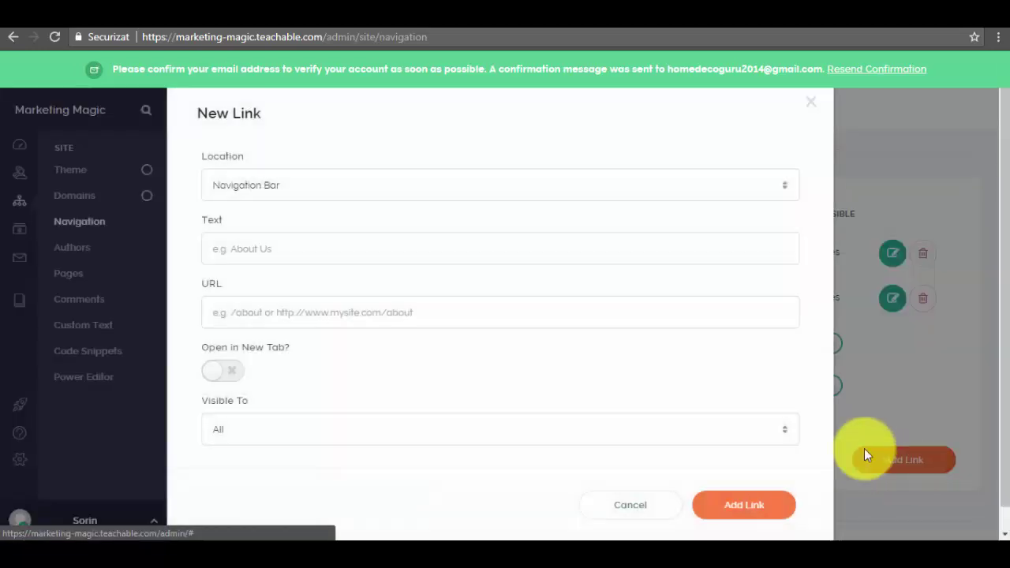
left_click(315, 183)
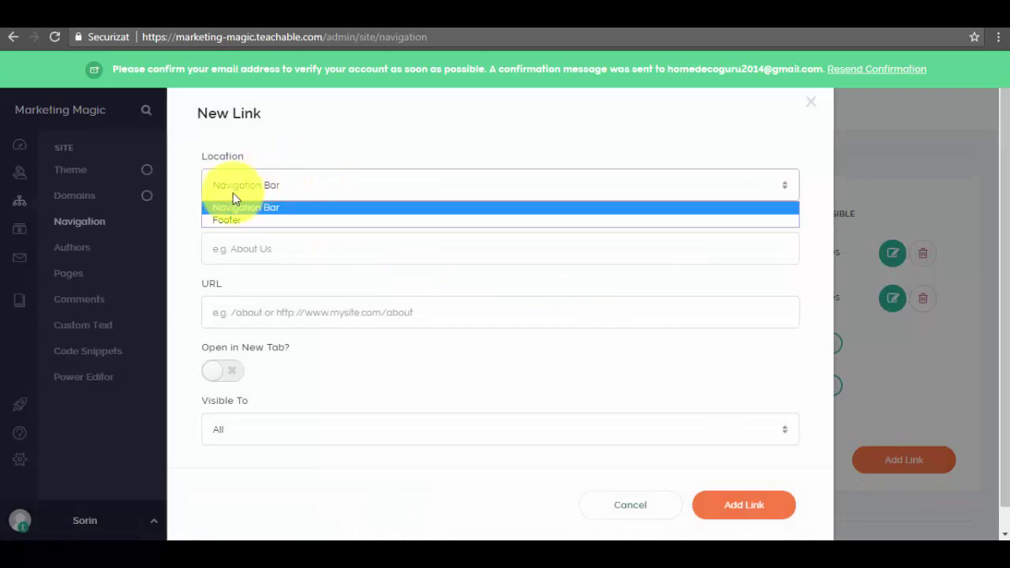
left_click(264, 206)
left_click(273, 257)
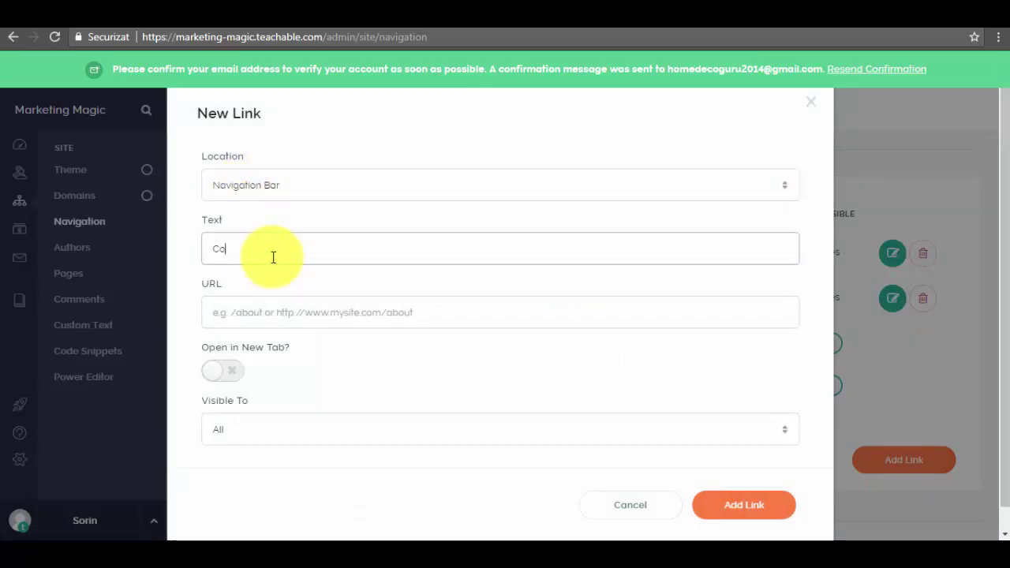
left_click(298, 319)
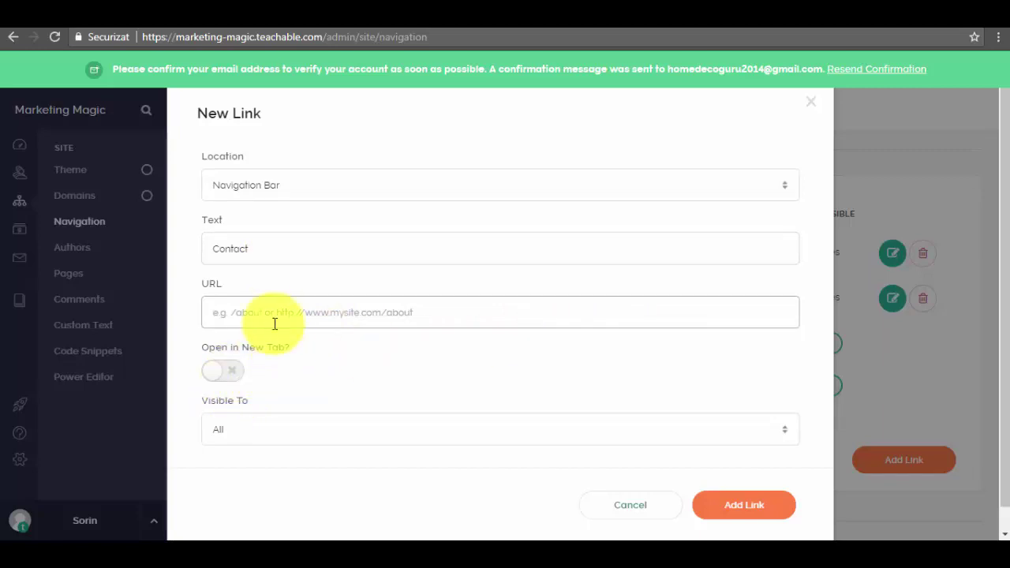
left_click(236, 377)
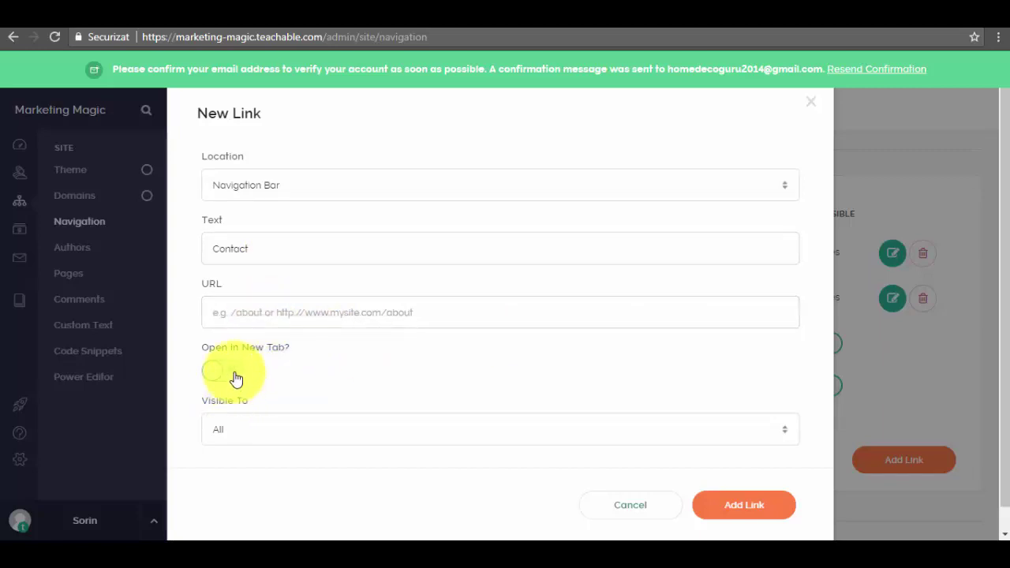
left_click(771, 505)
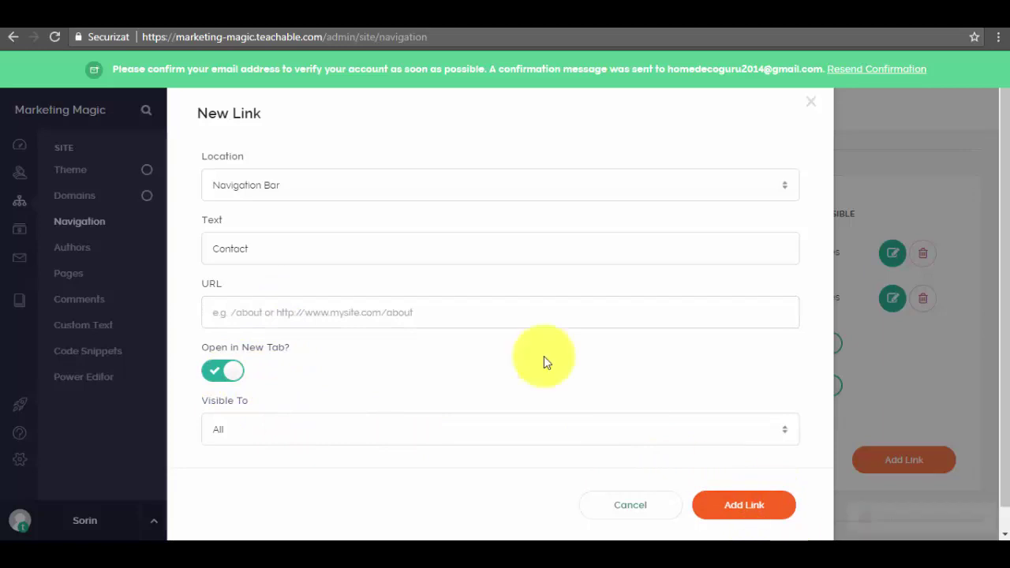
left_click(333, 313)
type("http:/")
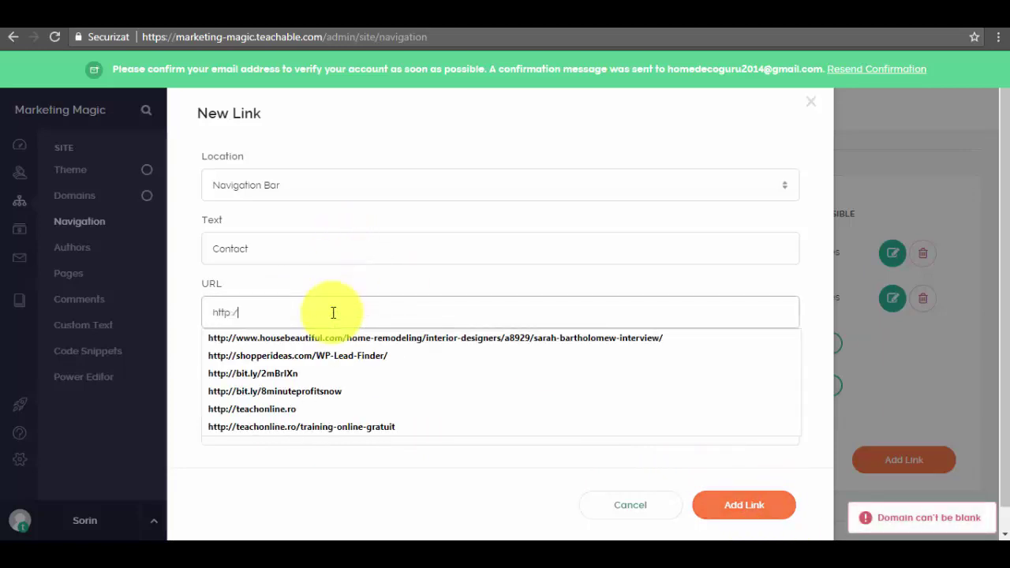
type("/google.com")
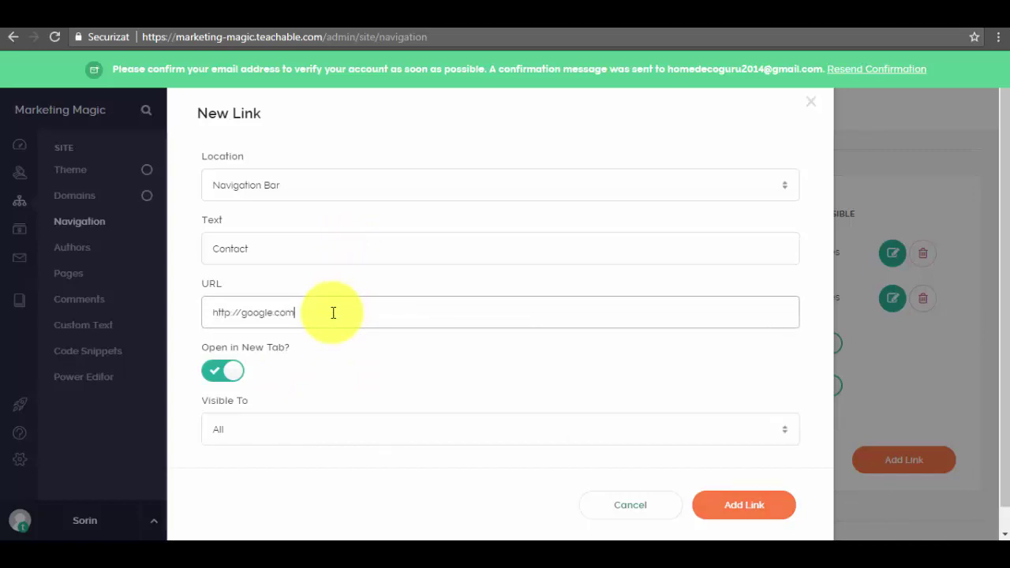
left_click(722, 507)
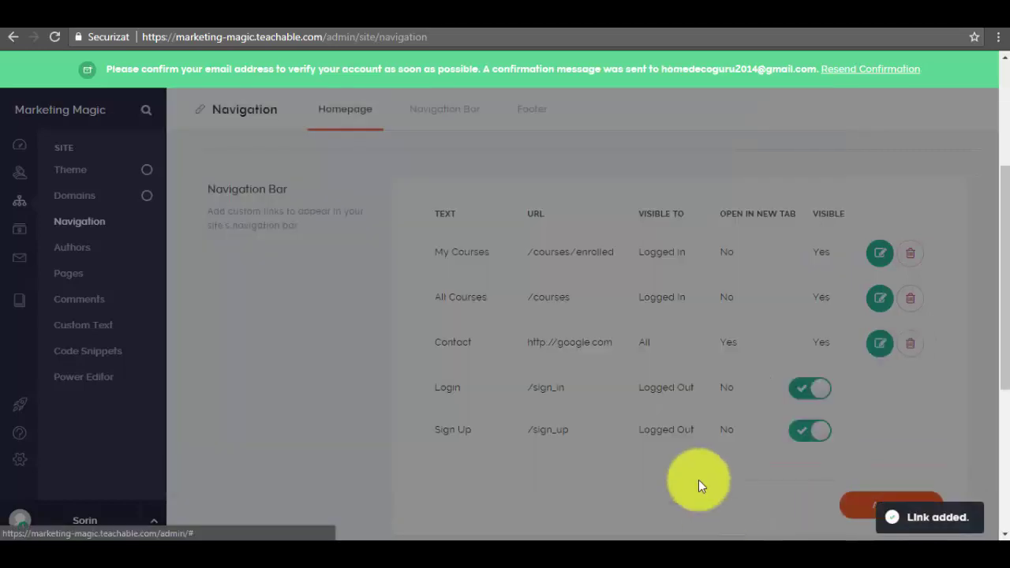
- Reload the school's homepage preview, test the Contact link in its navigation bar and return to the navigation settings
scroll(996, 320, "down", 1)
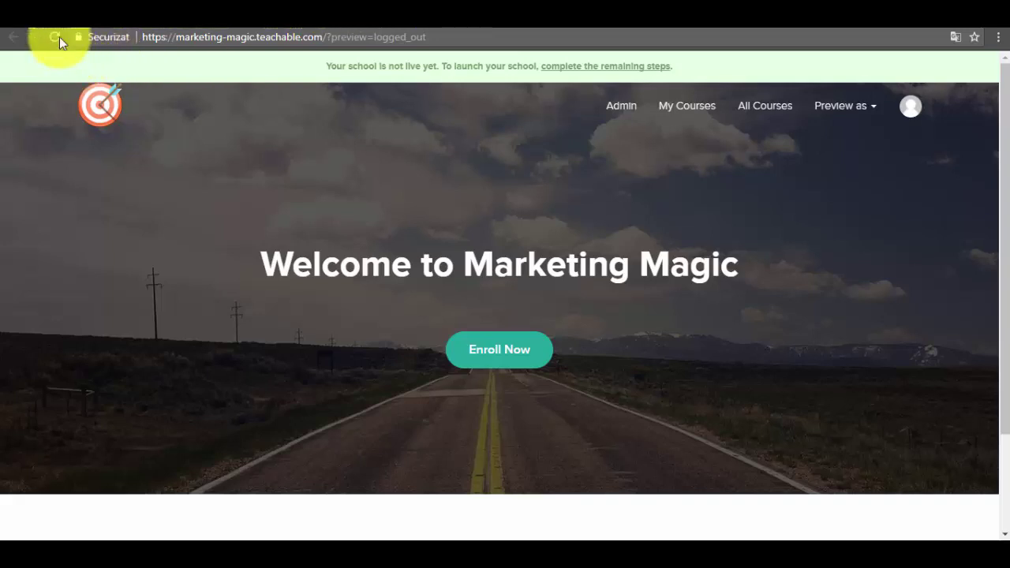
left_click(56, 37)
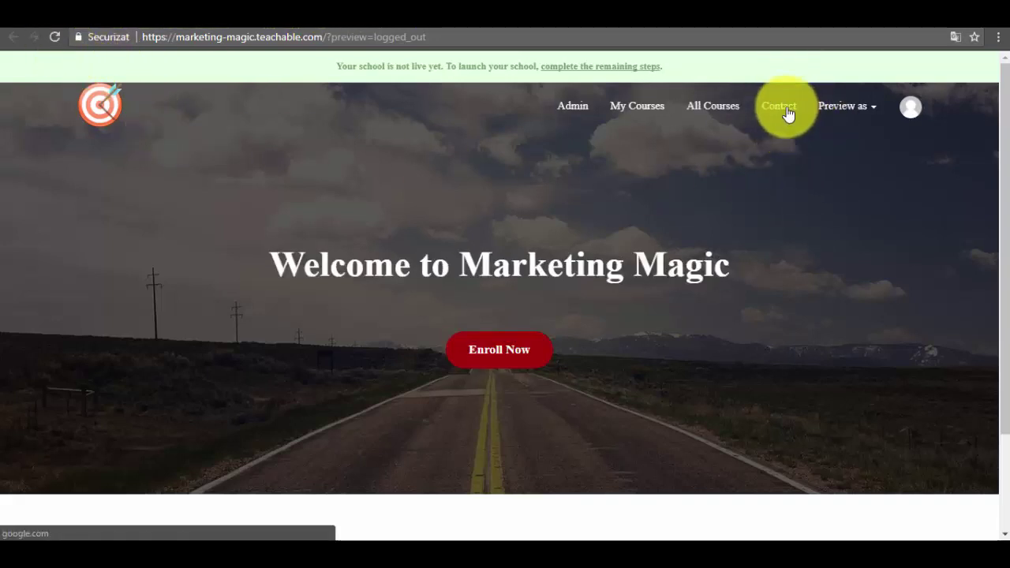
left_click(787, 110)
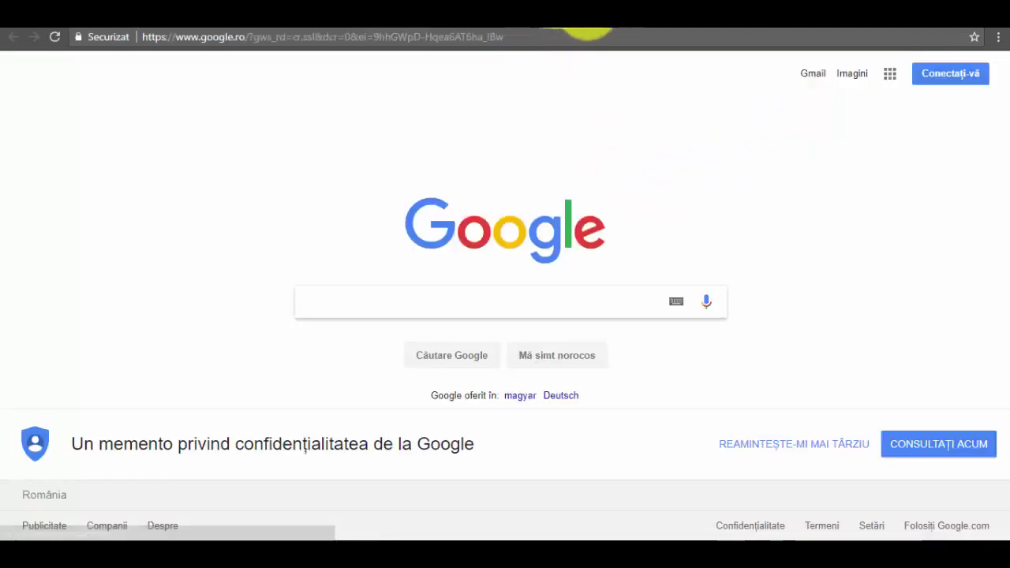
key("alt+Left")
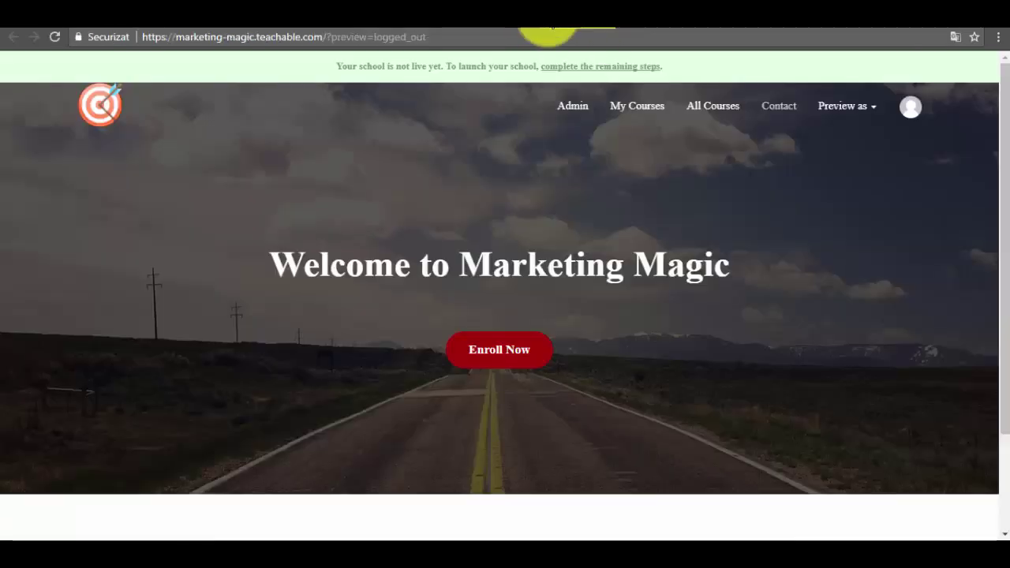
left_click(12, 36)
left_click_drag(1003, 240, 1001, 293)
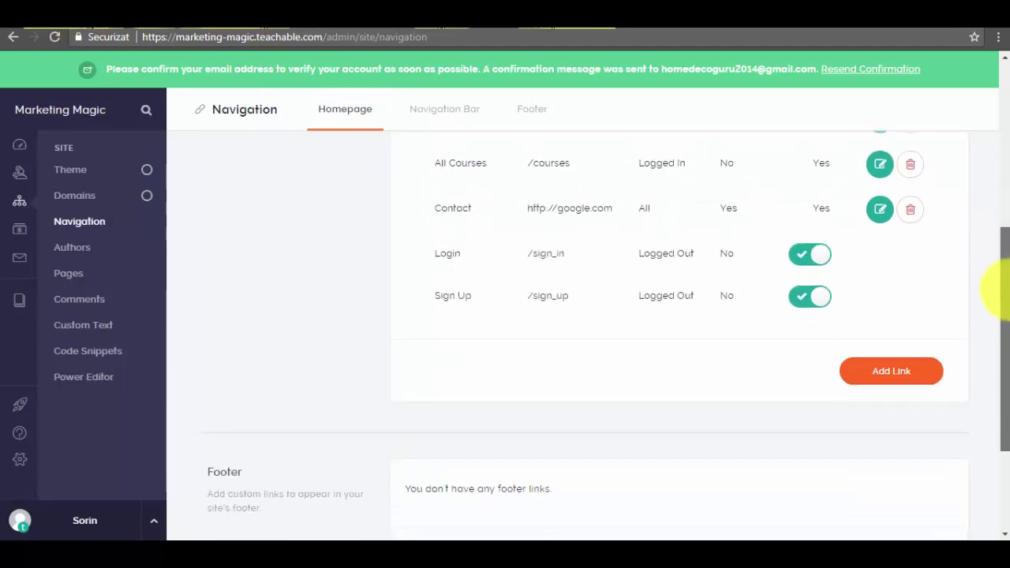
left_click_drag(1002, 355, 927, 442)
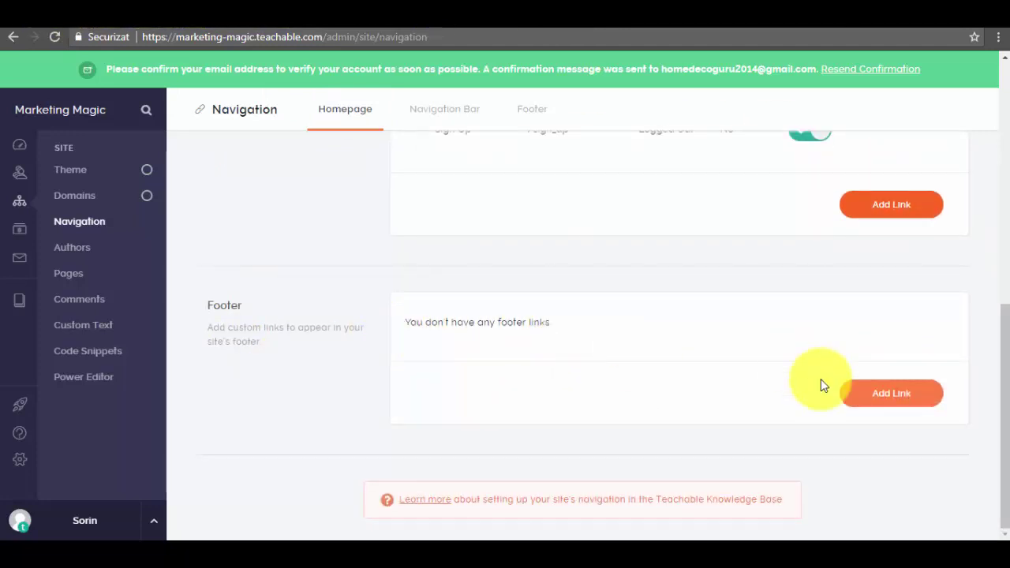
left_click(890, 395)
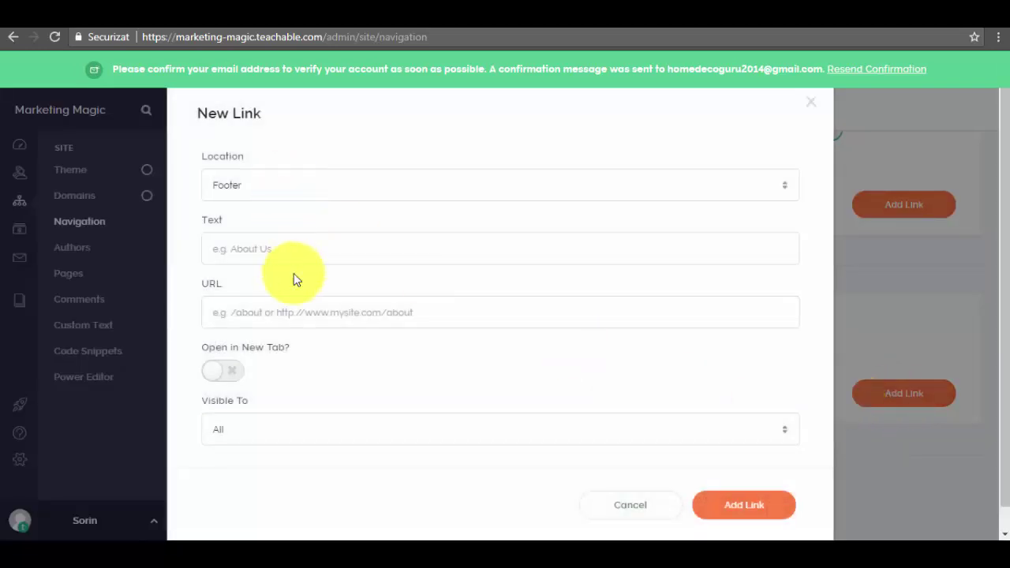
left_click(281, 263)
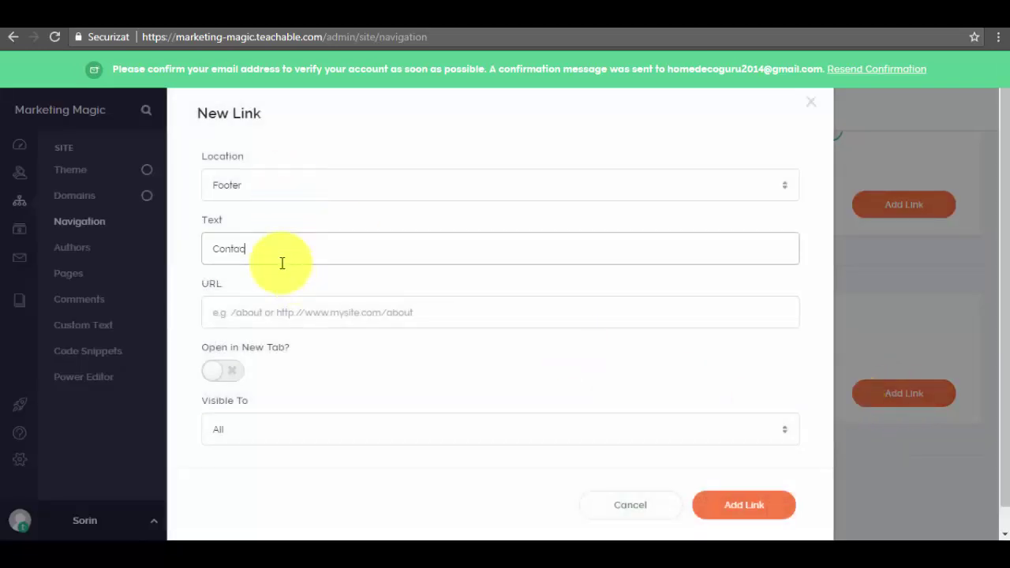
key("Tab")
type("http:/")
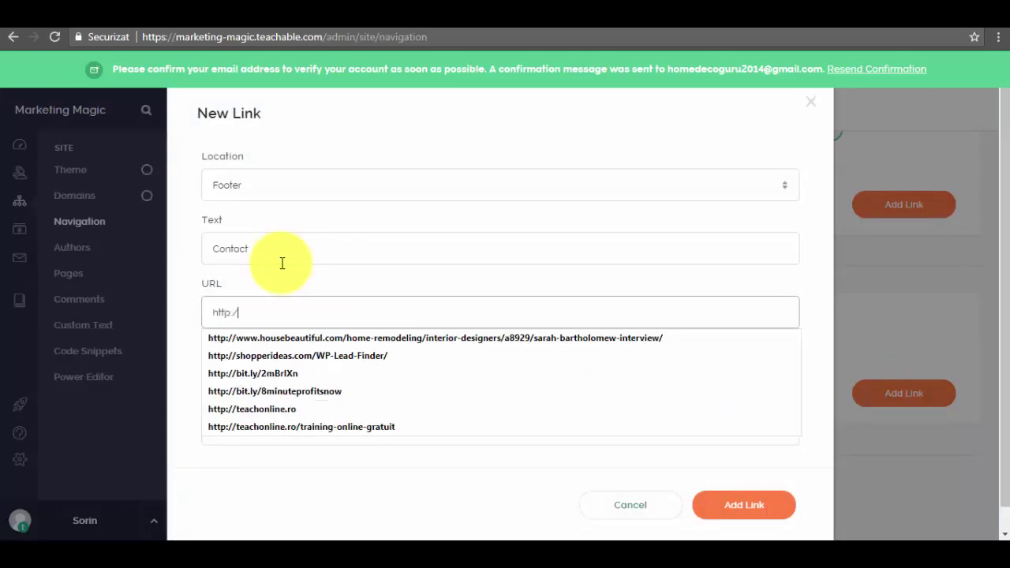
type("/google.com")
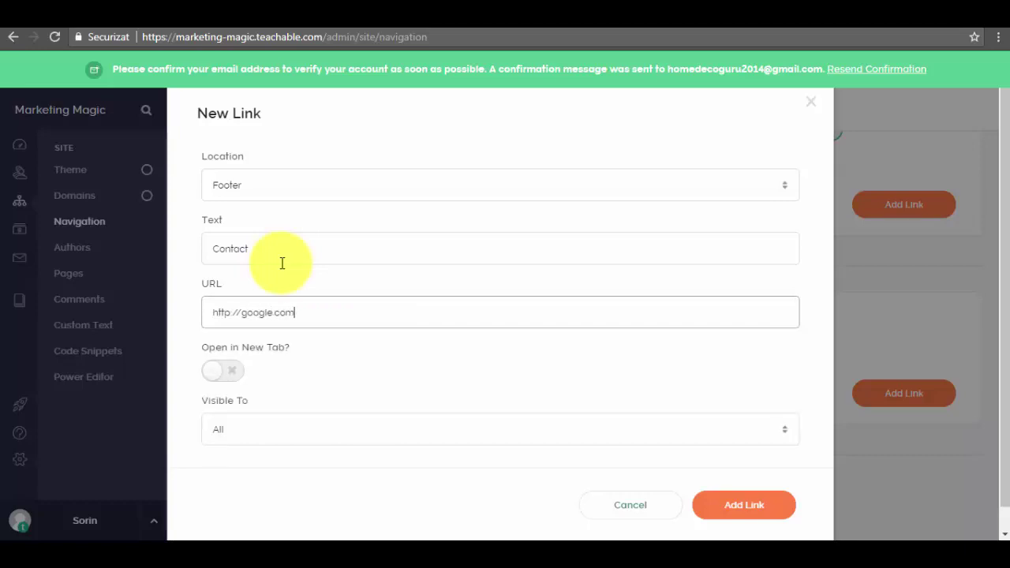
left_click(228, 373)
left_click(277, 428)
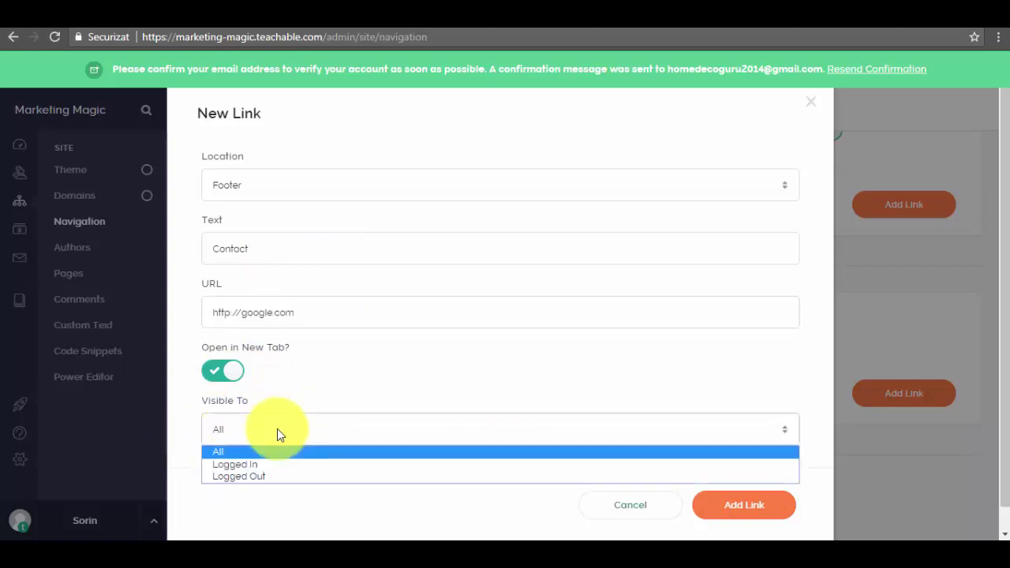
left_click(445, 381)
left_click(745, 515)
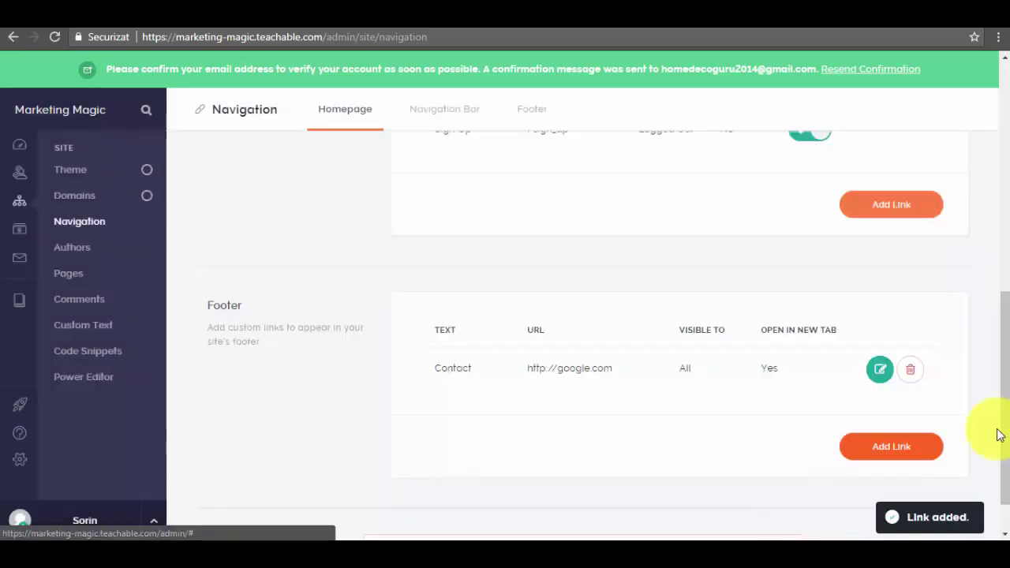
- Reload the school's homepage preview, check the Contact link in its footer and return to the navigation settings
scroll(998, 435, "up", 10)
left_click(16, 36)
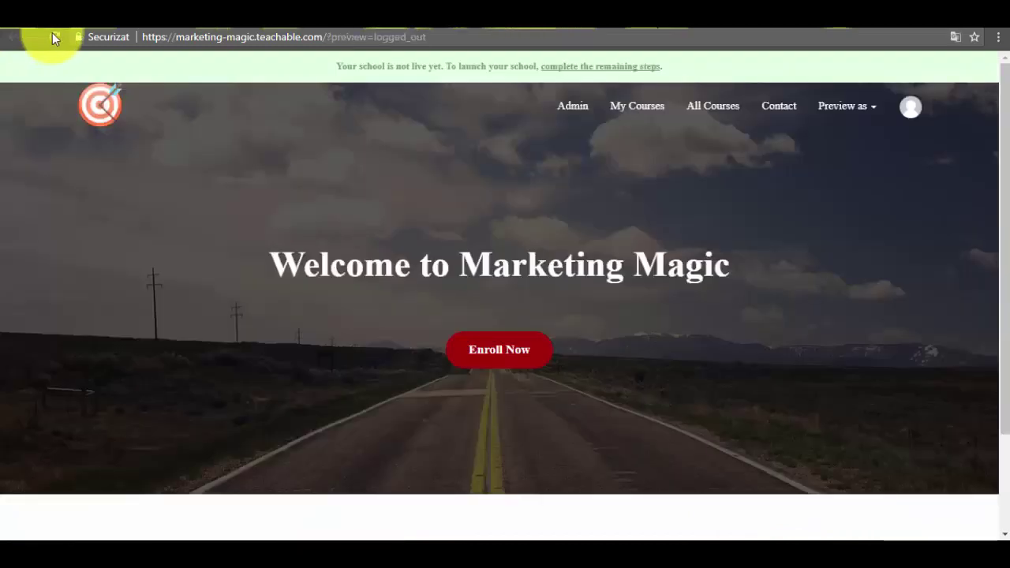
left_click(54, 37)
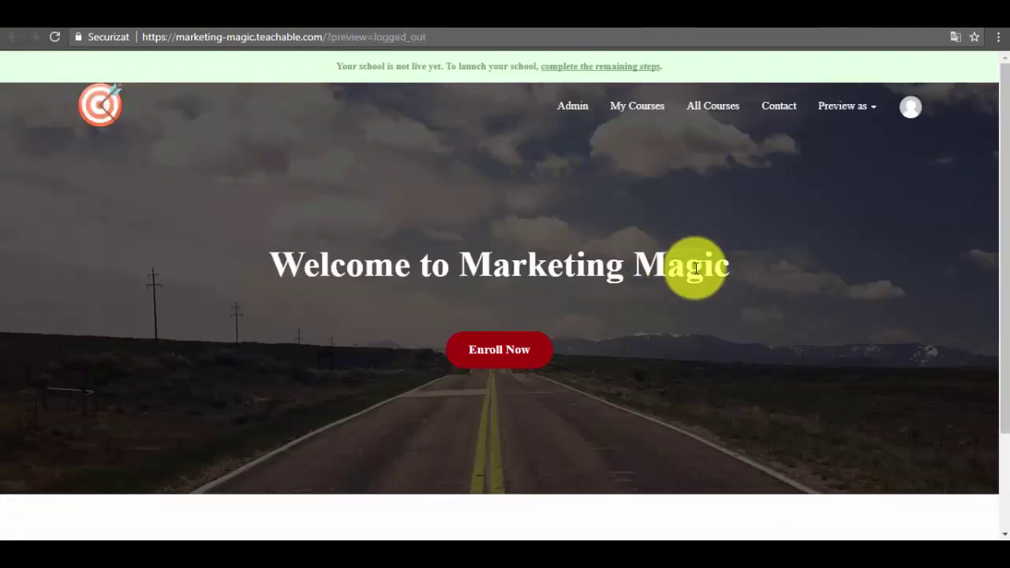
left_click_drag(1003, 225, 1003, 445)
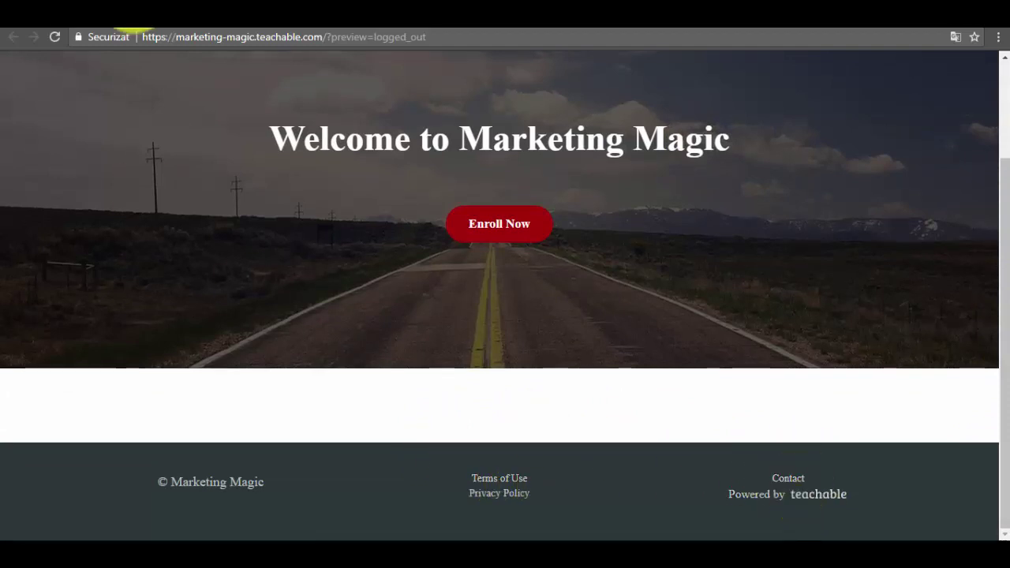
left_click(134, 23)
scroll(992, 316, "down", 3)
scroll(978, 237, "up", 3)
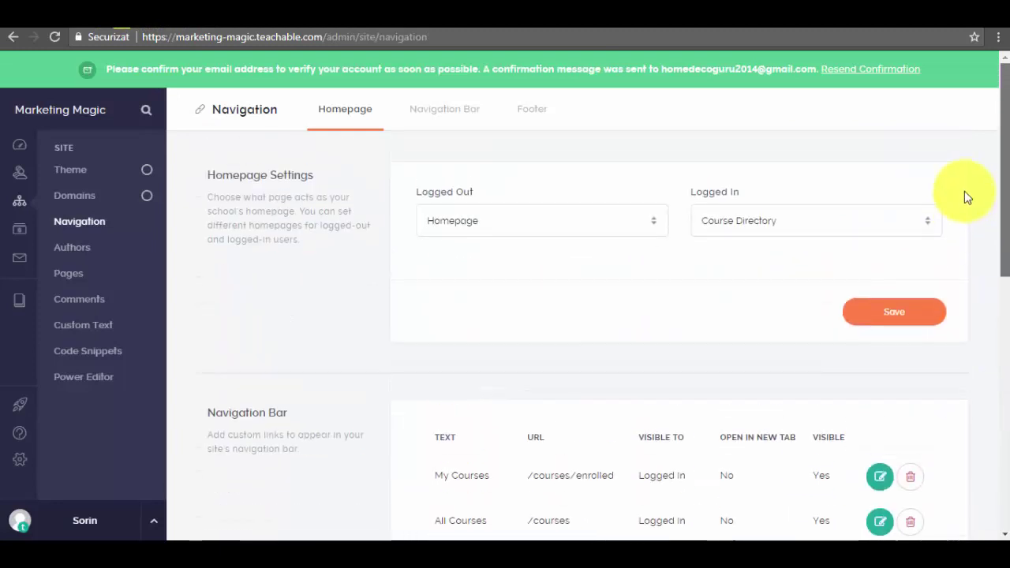
- Open the site's Authors page and examine the name, headline and bio fields for adding an author
left_click(77, 255)
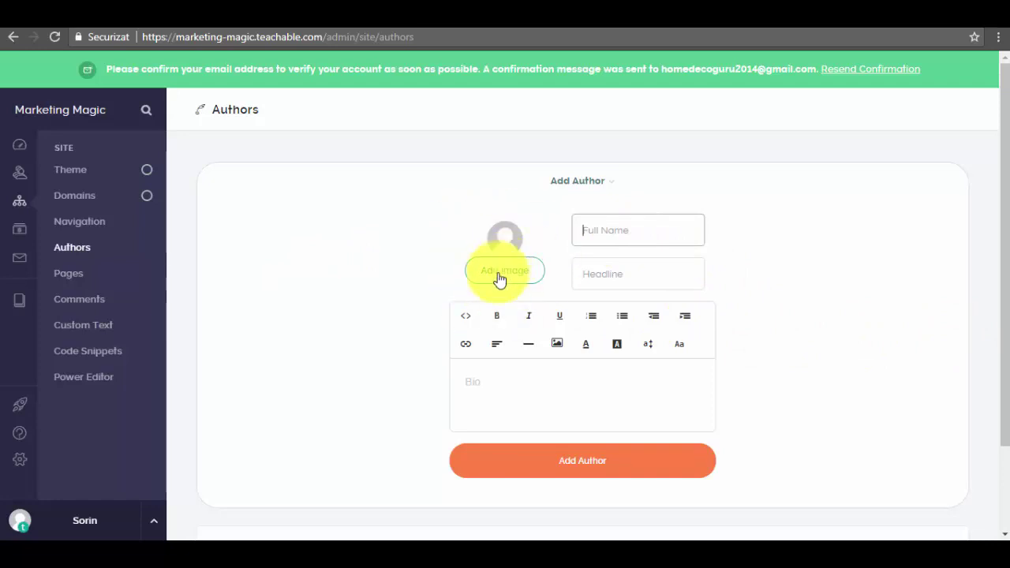
left_click(499, 392)
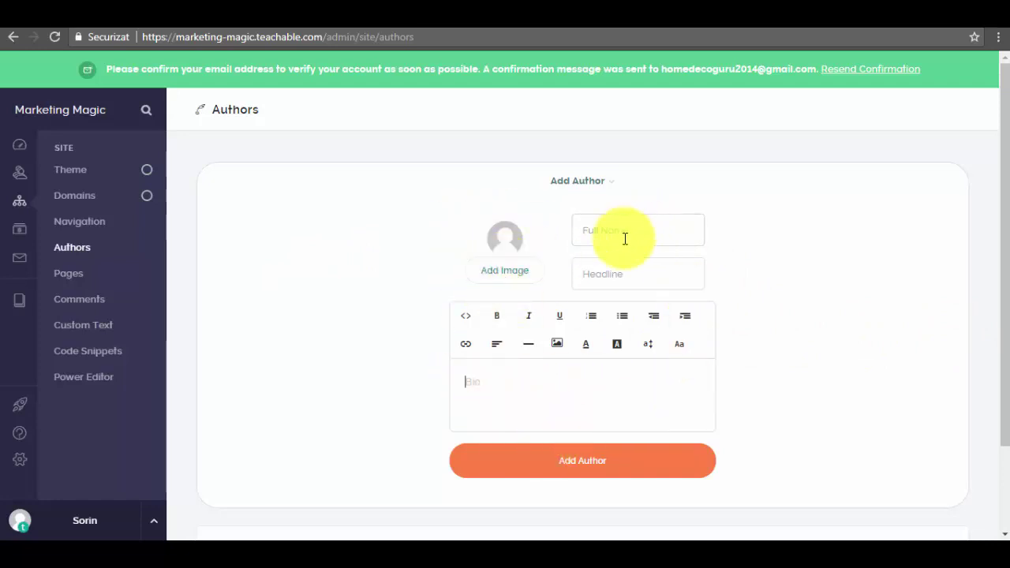
left_click(666, 242)
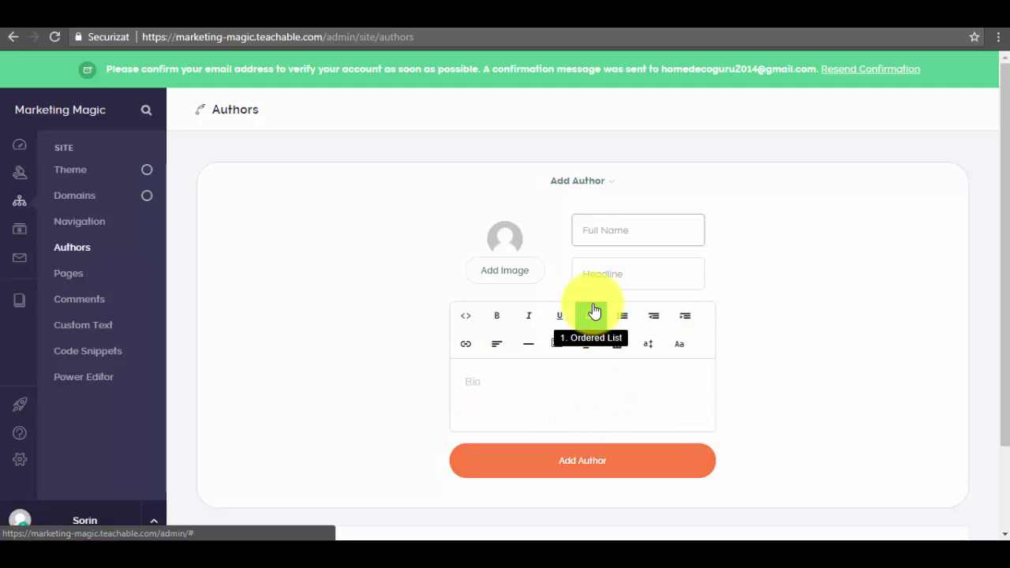
- Open the Homepage page for editing and switch the hero header's Show Button option off and back on
left_click(64, 277)
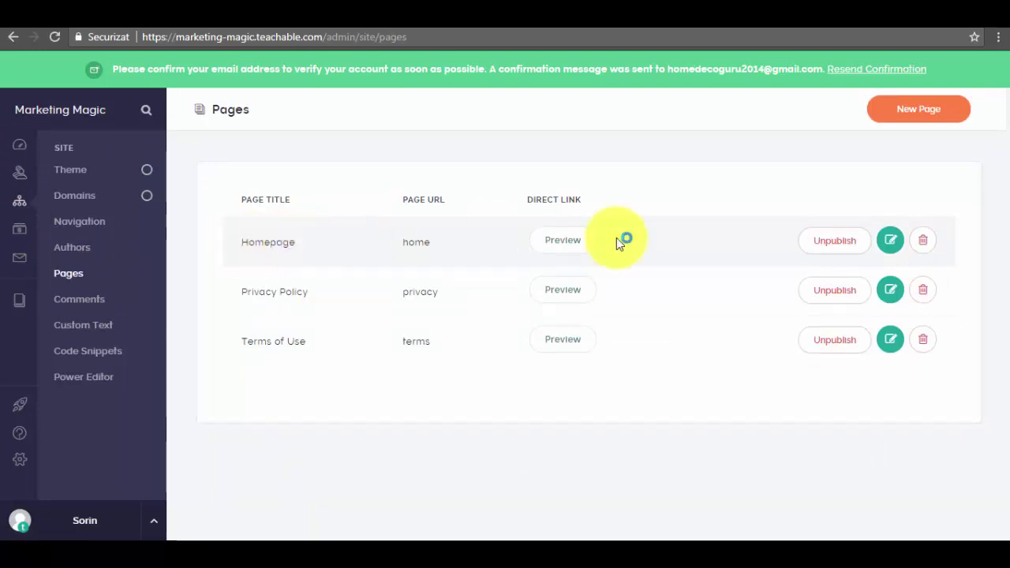
left_click(890, 241)
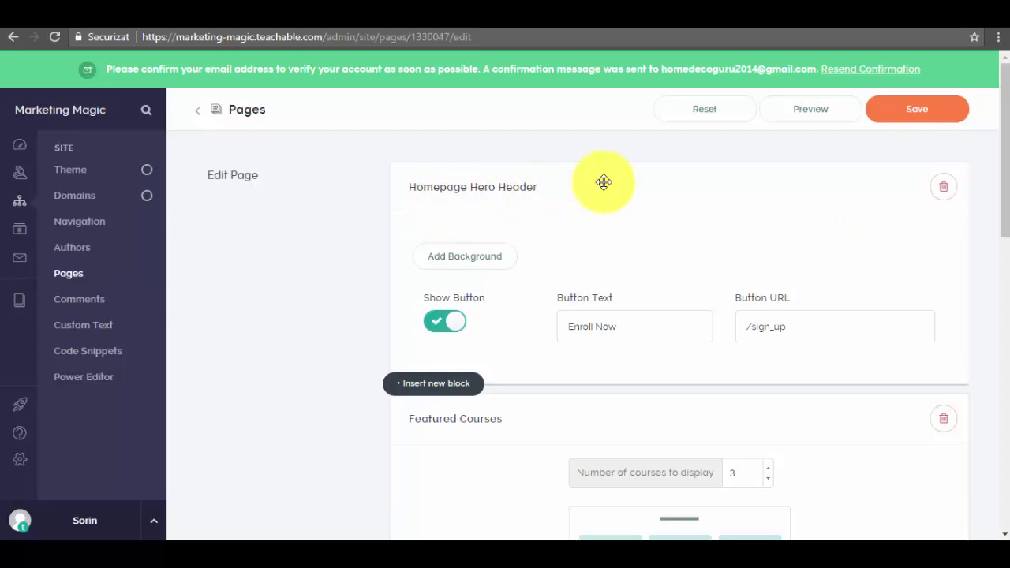
scroll(928, 195, "down", 1)
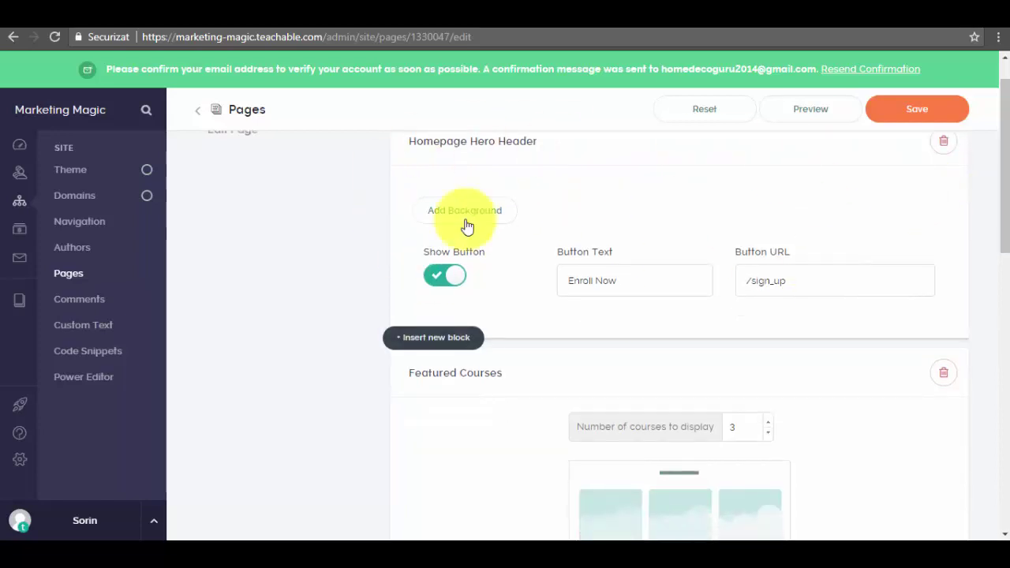
scroll(992, 163, "up", 1)
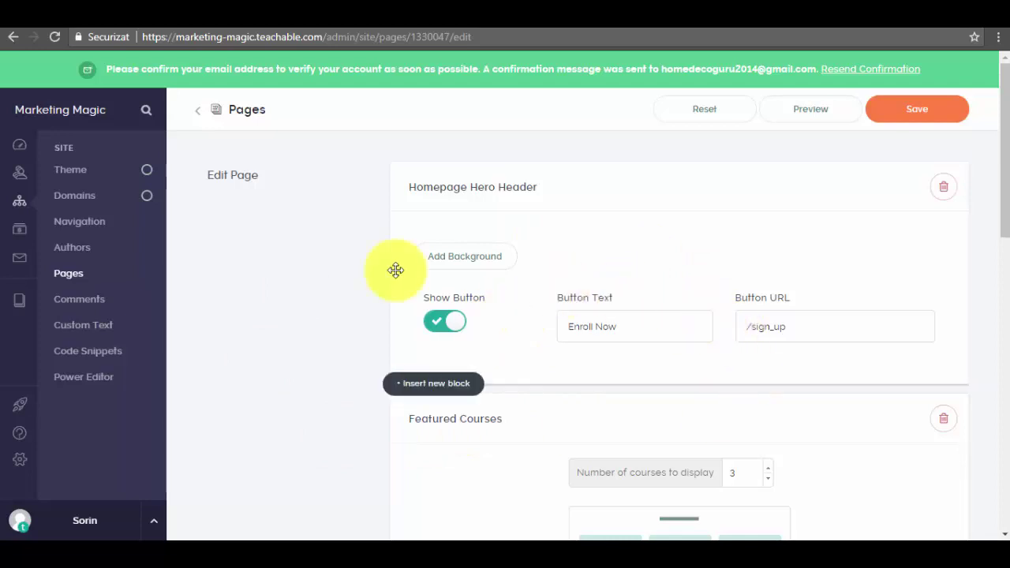
left_click(442, 324)
left_click(454, 324)
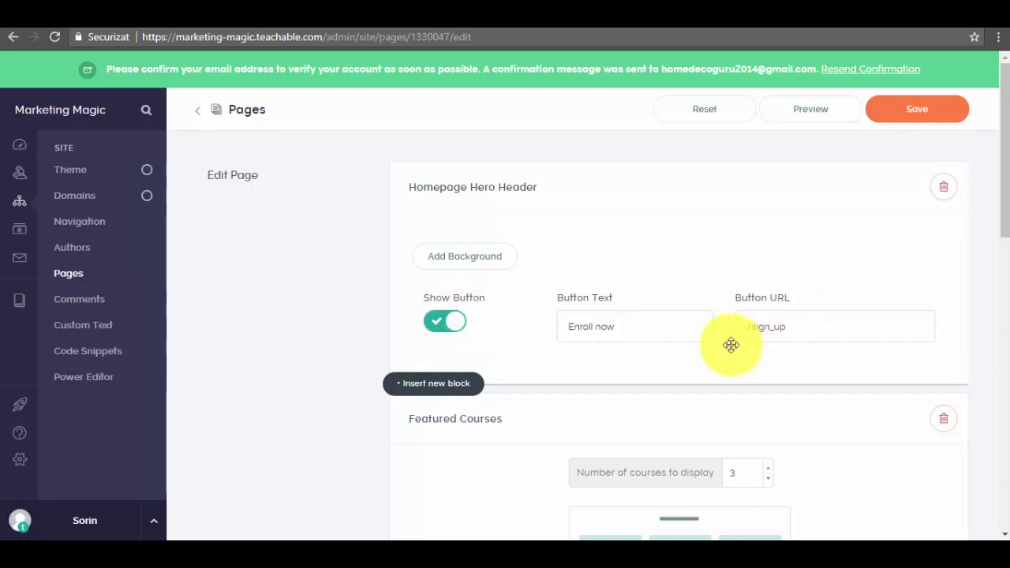
- Raise the number of courses displayed in the Featured Courses block to 4 and set it back to 3
left_click_drag(992, 198, 992, 265)
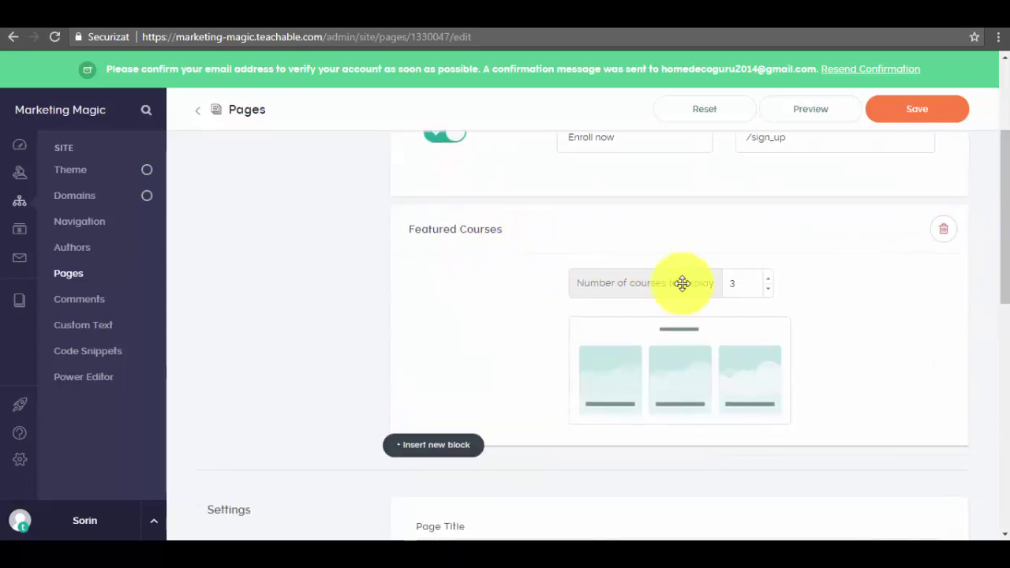
left_click(768, 279)
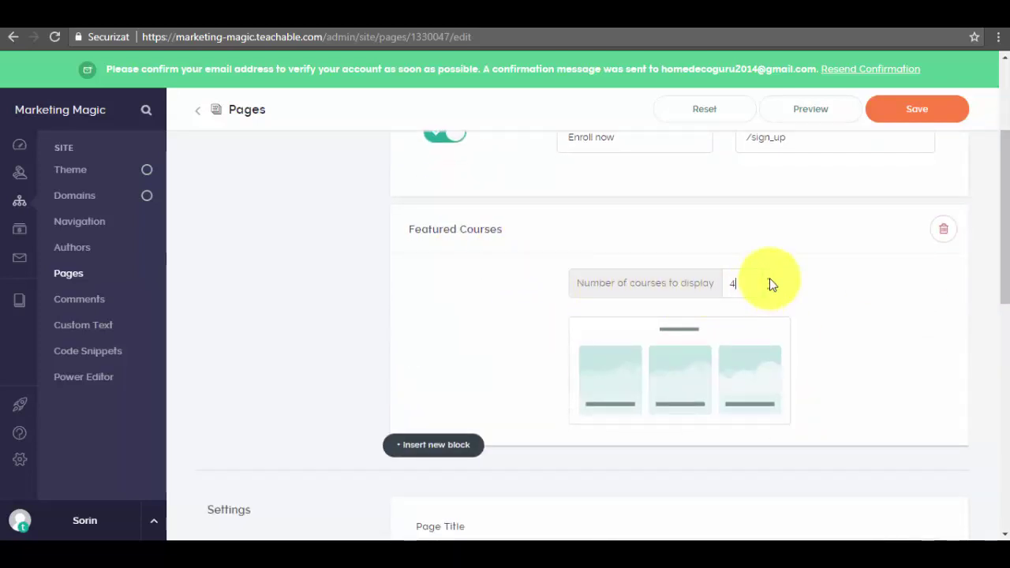
left_click(768, 279)
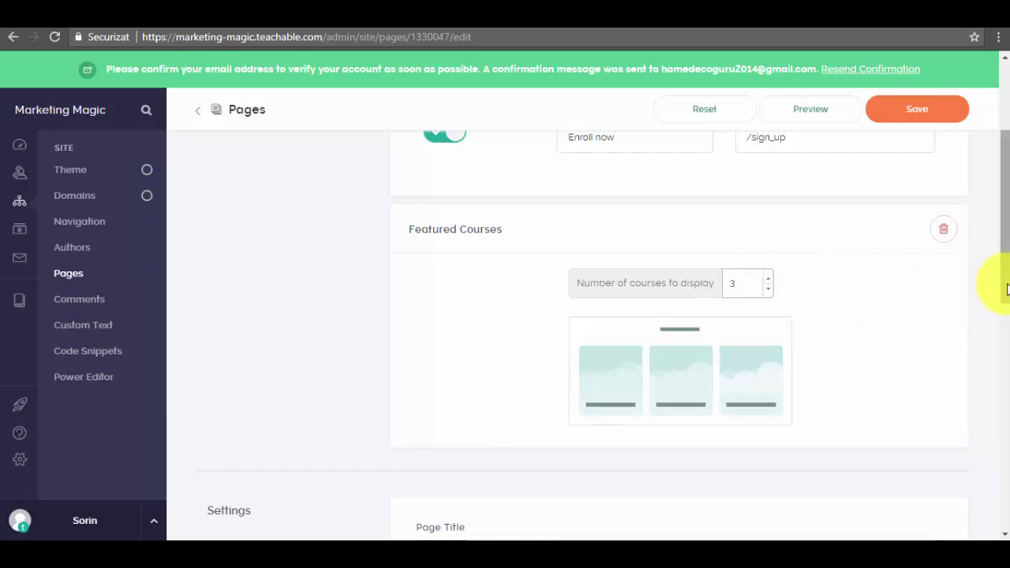
- Review the Homepage's page title and page URL settings
left_click_drag(1006, 284, 1005, 289)
left_click_drag(999, 253, 995, 349)
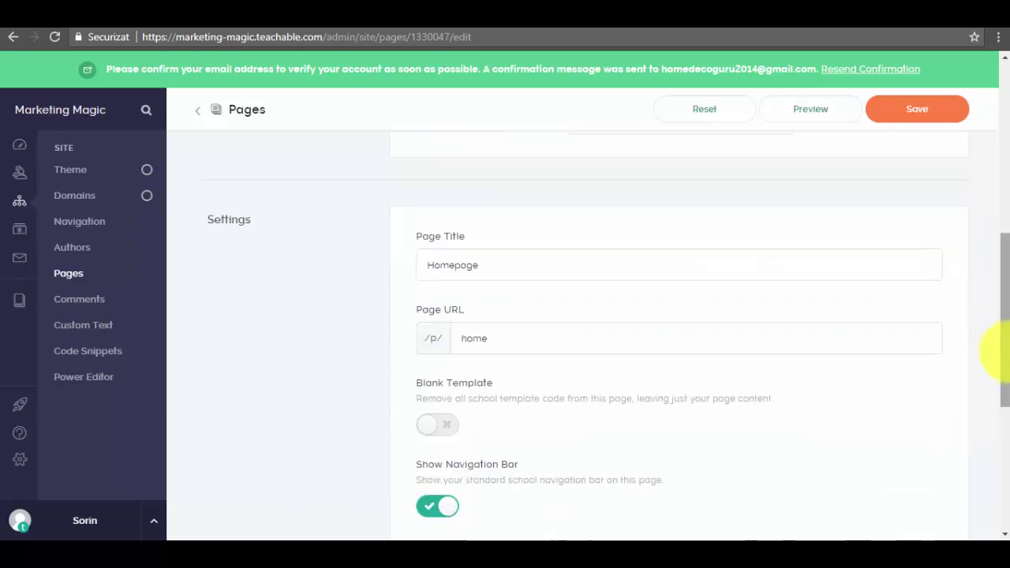
left_click_drag(429, 265, 591, 266)
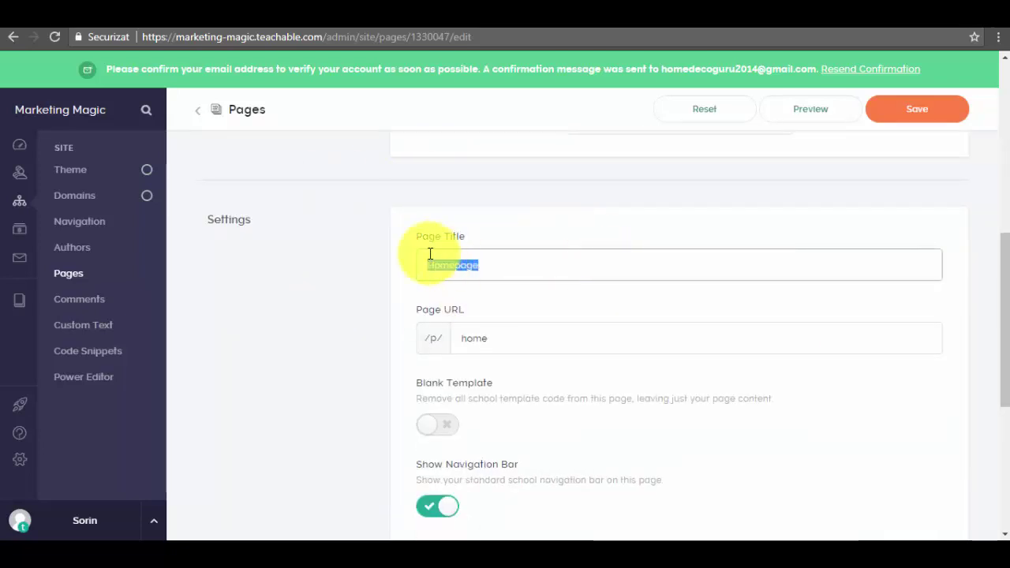
left_click(514, 341)
left_click_drag(1002, 323, 1000, 387)
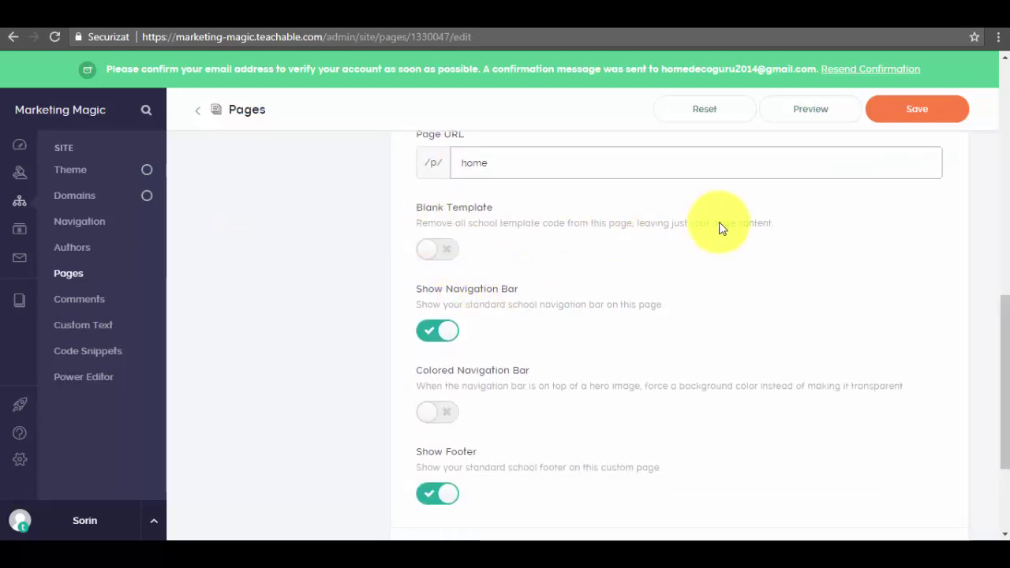
- Switch the Homepage's Blank Template option on and back off, and review the navigation bar and footer options
left_click(452, 249)
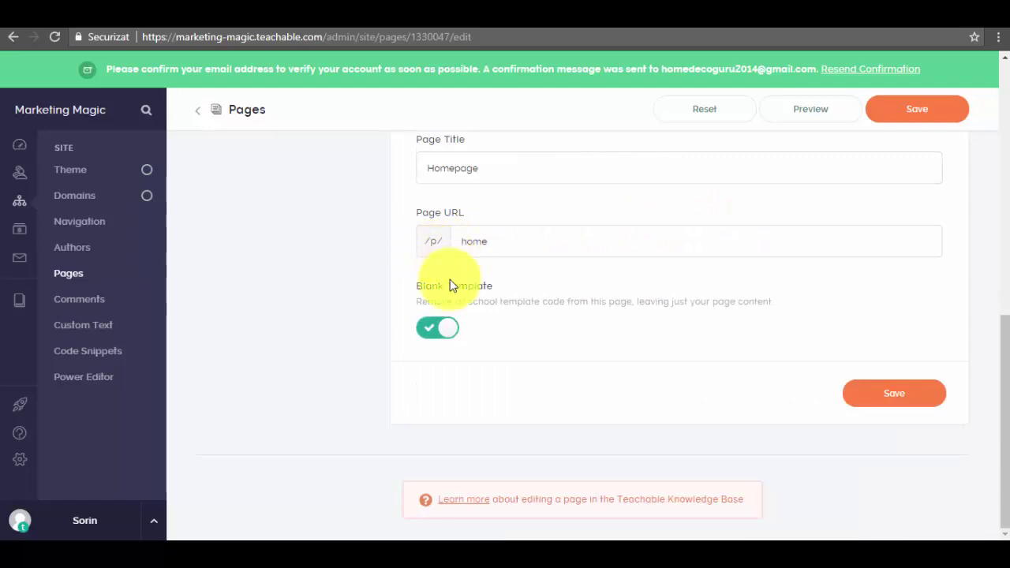
left_click(430, 337)
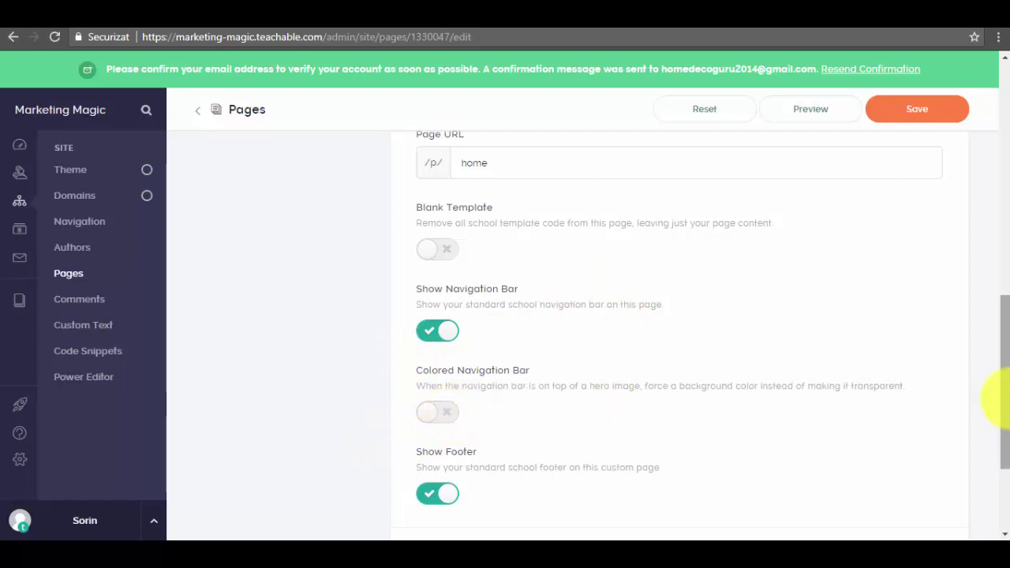
scroll(992, 395, "down", 2)
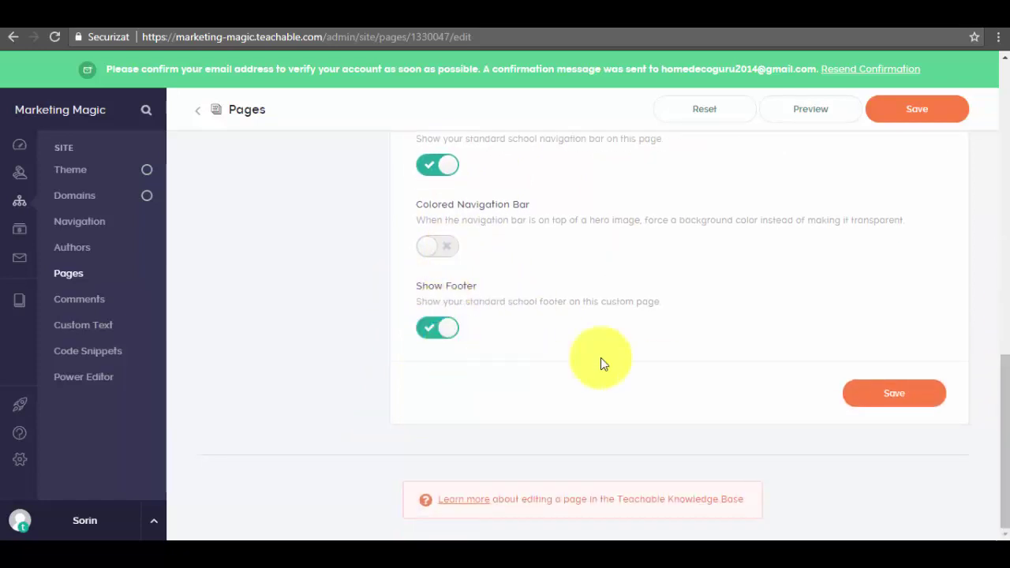
left_click_drag(994, 457, 987, 197)
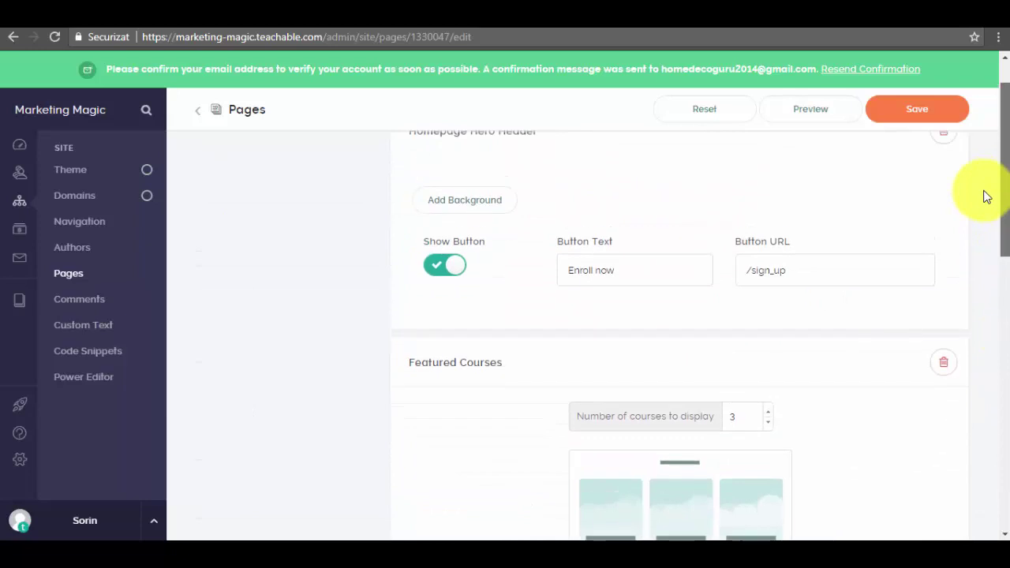
- Review the site's Comments page and look through the Custom Text entries from Header to Blog
left_click(77, 308)
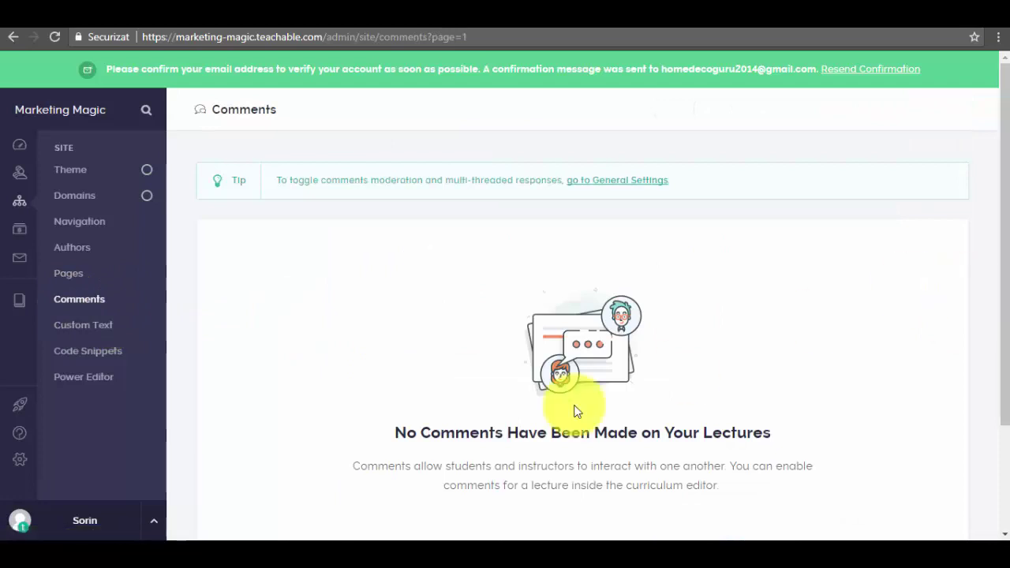
left_click_drag(1003, 276, 1003, 237)
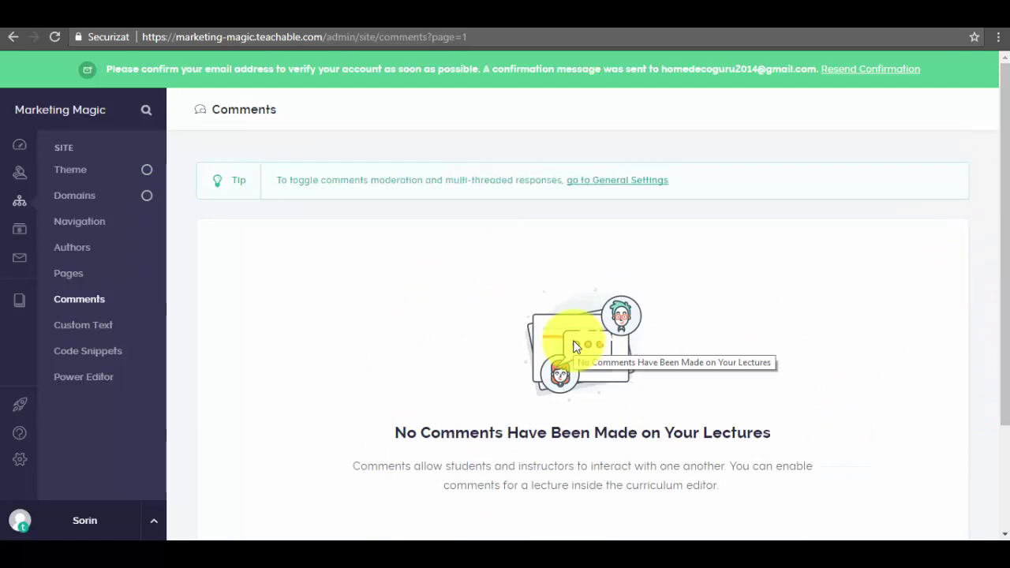
left_click(75, 325)
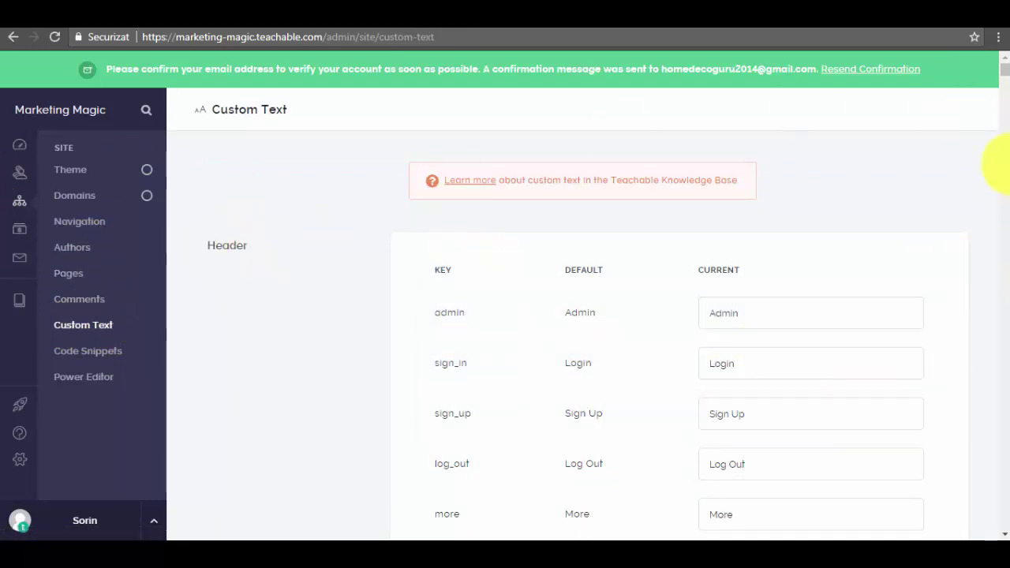
left_click_drag(1004, 82, 1006, 527)
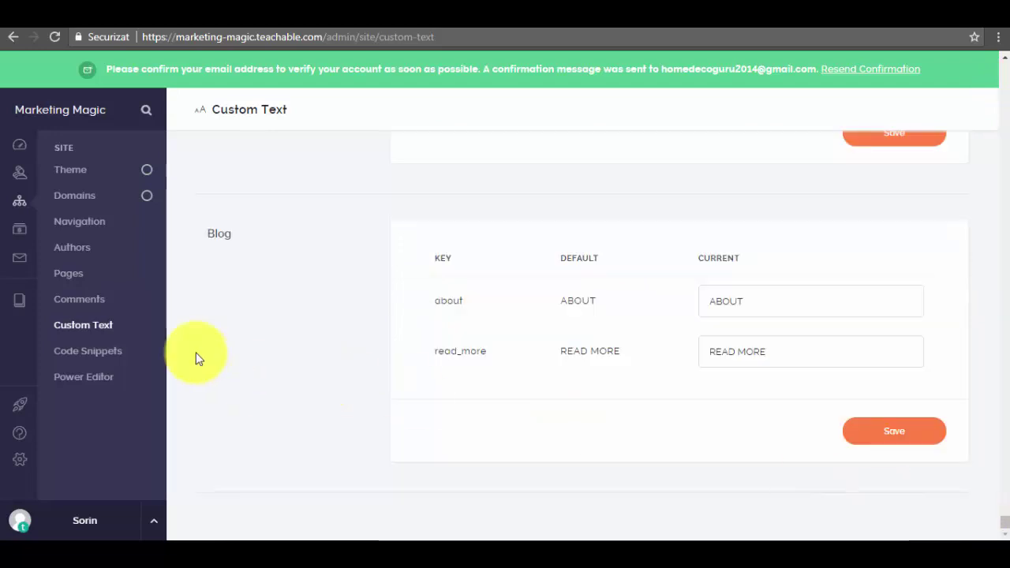
- Review the site's Code Snippets page and the Power Editor's description and plan requirement
left_click(87, 357)
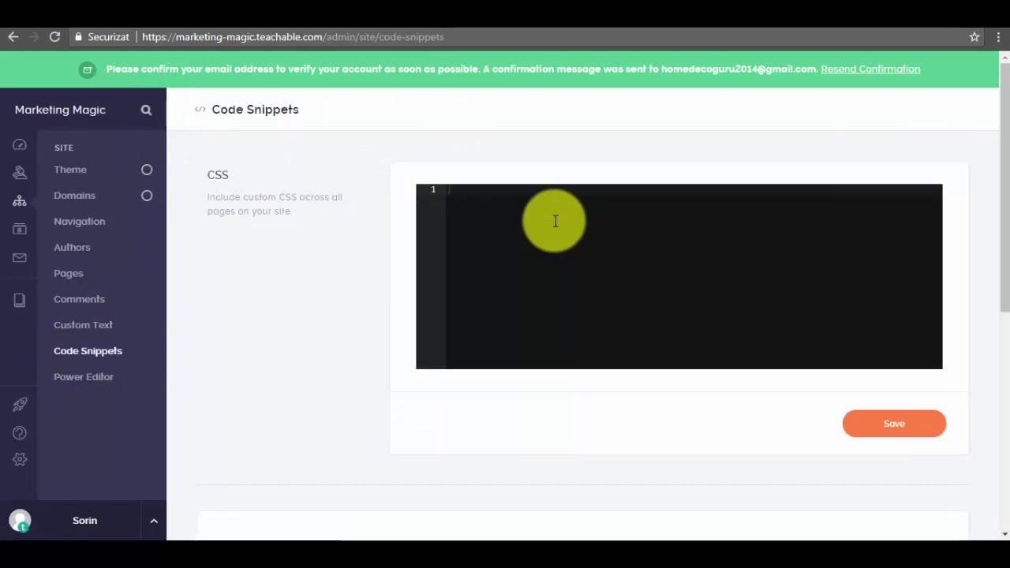
left_click(85, 377)
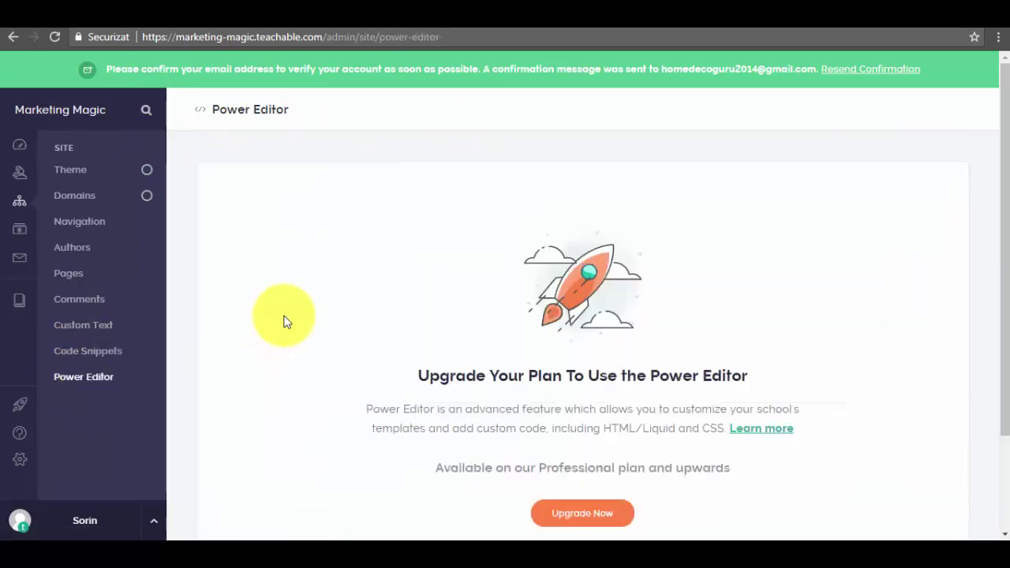
left_click_drag(1000, 244, 1002, 349)
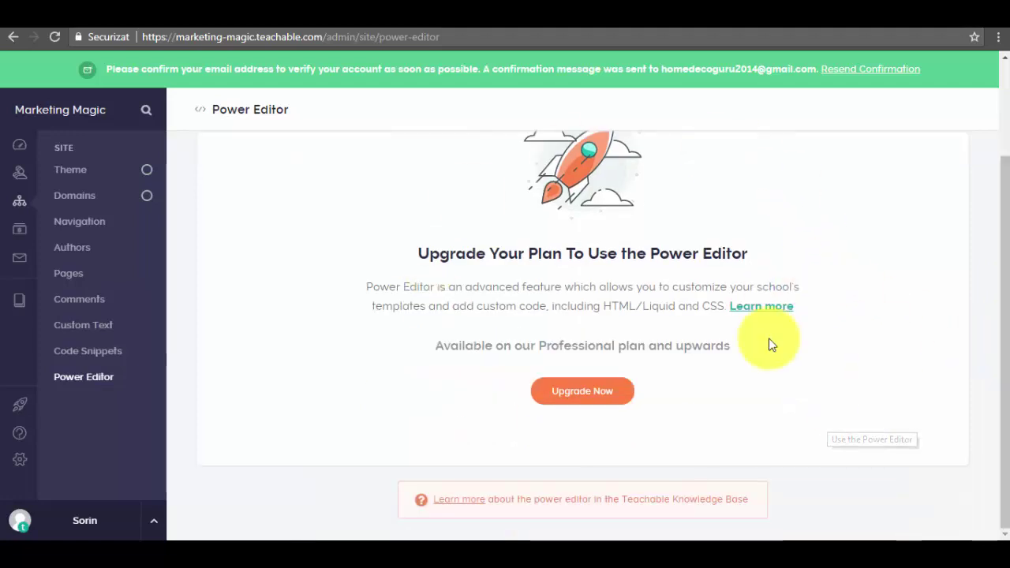
left_click_drag(1002, 447, 1004, 421)
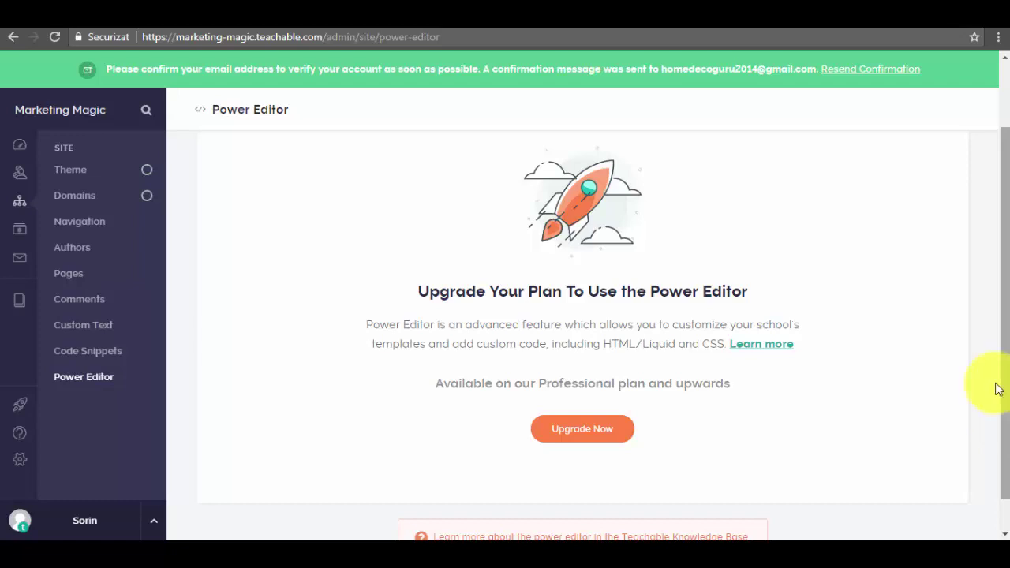
scroll(997, 316, "up", 2)
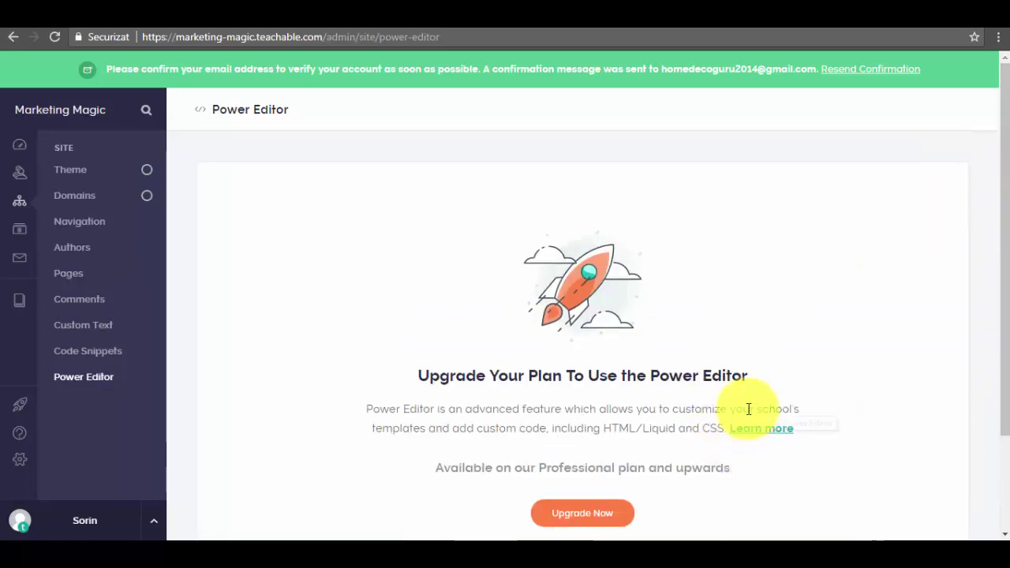